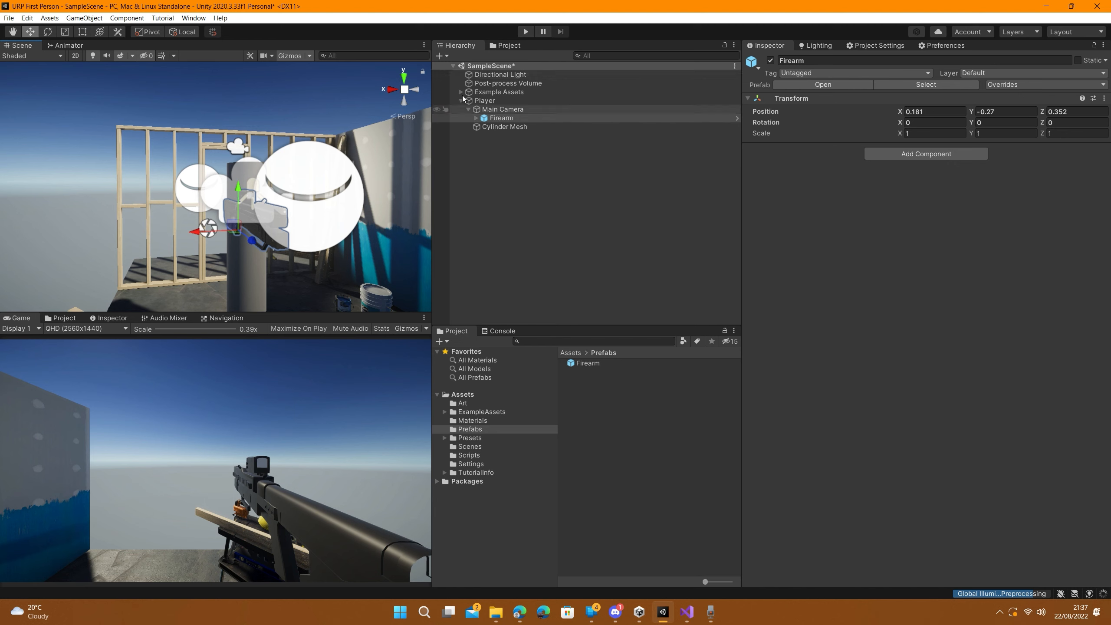
Run the scene and walk around the room to test how the held firearm looks near the walls.
{"action": "left_click", "coordinate": [526, 32]}
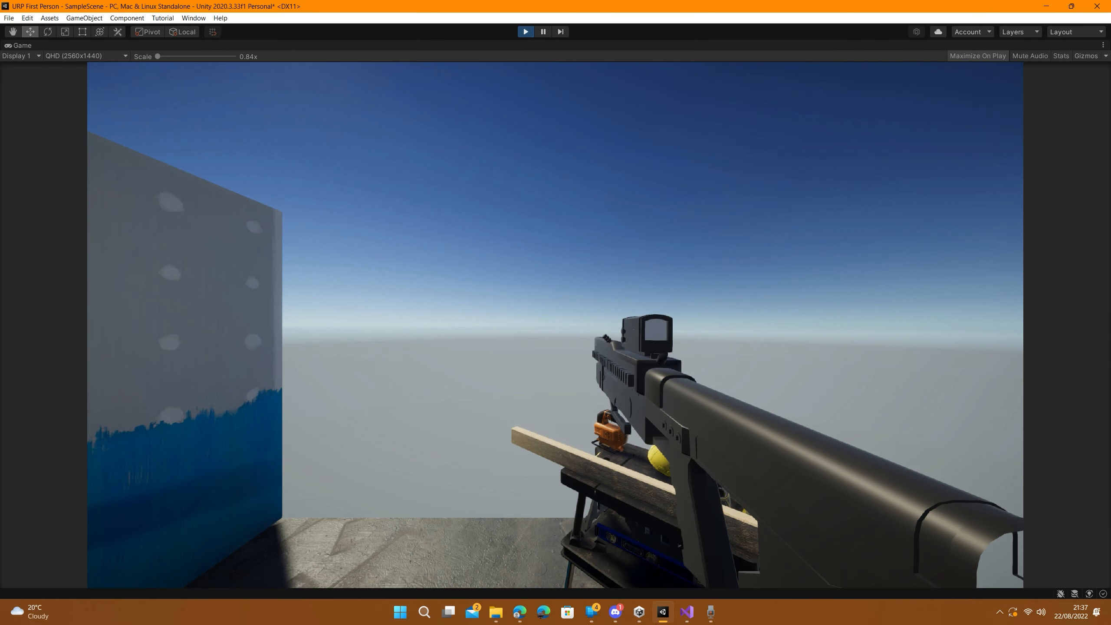
{"action": "key", "text": "w"}
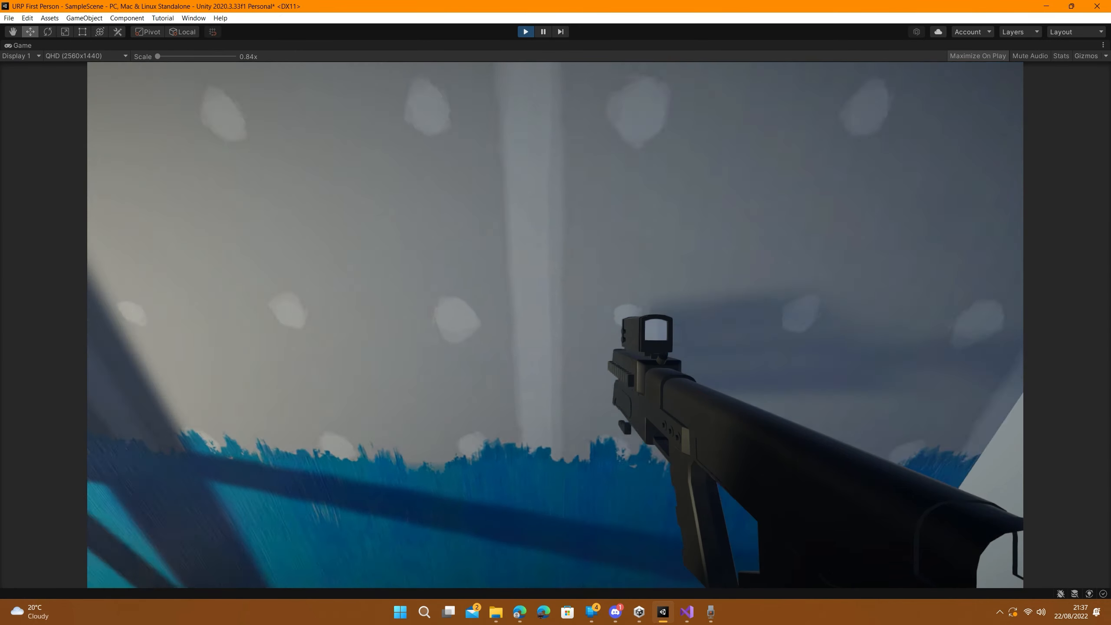
{"action": "key", "text": "s"}
{"action": "key", "text": "w"}
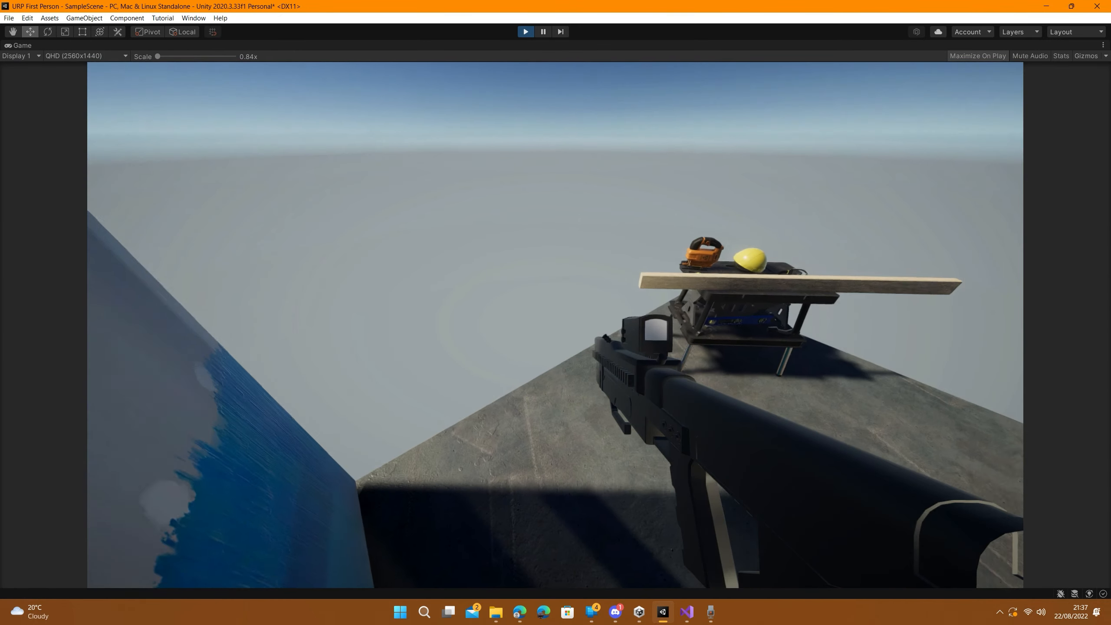
{"action": "key", "text": "w"}
{"action": "key", "text": "a"}
{"action": "key", "text": "w"}
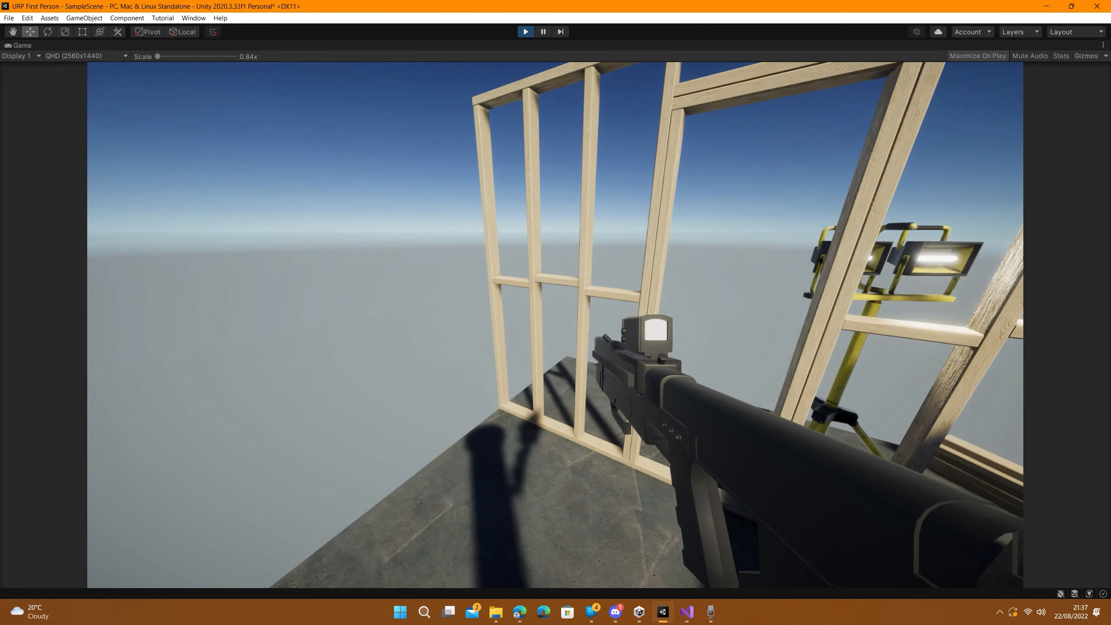
{"action": "key", "text": "s"}
{"action": "key", "text": "Escape"}
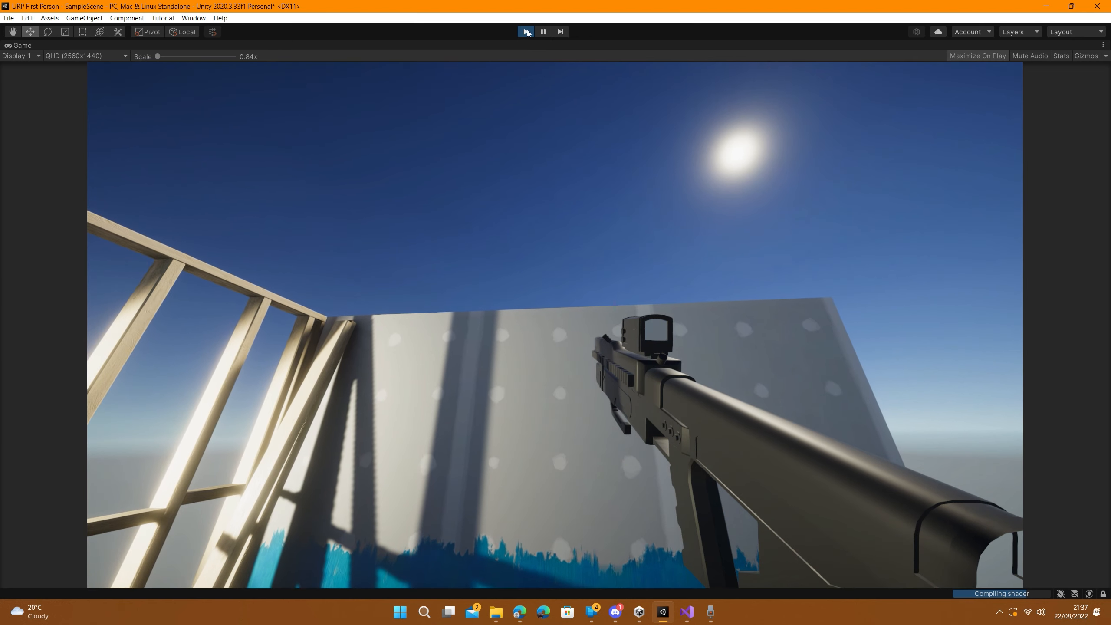
{"action": "key", "text": "ctrl+p"}
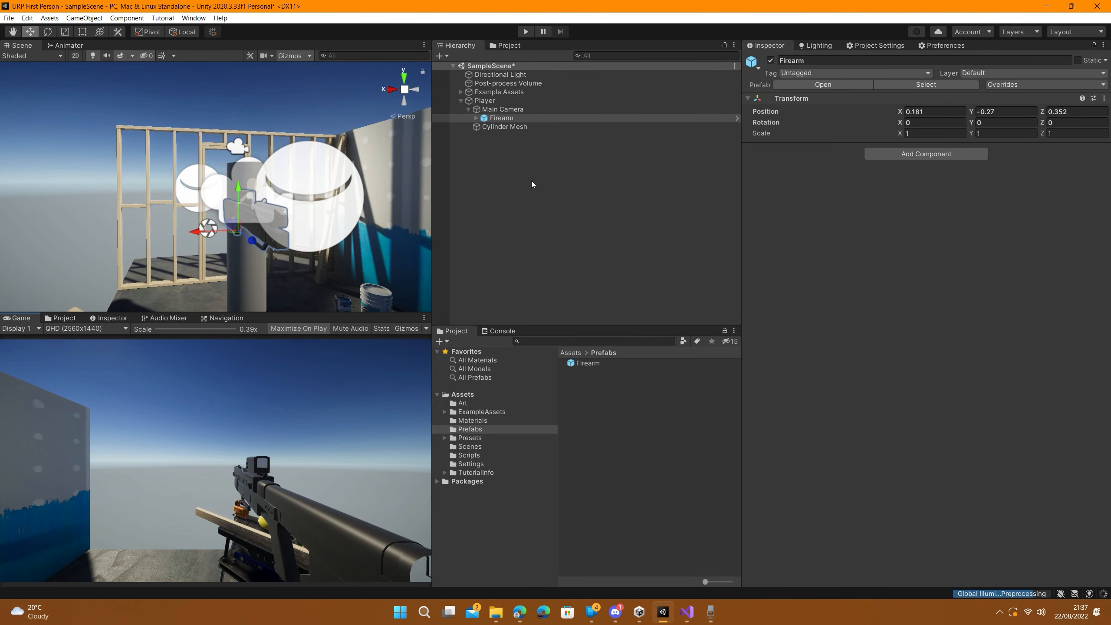
Add a new layer named First Person as User Layer 6.
{"action": "left_click", "coordinate": [531, 180]}
{"action": "left_click", "coordinate": [499, 119]}
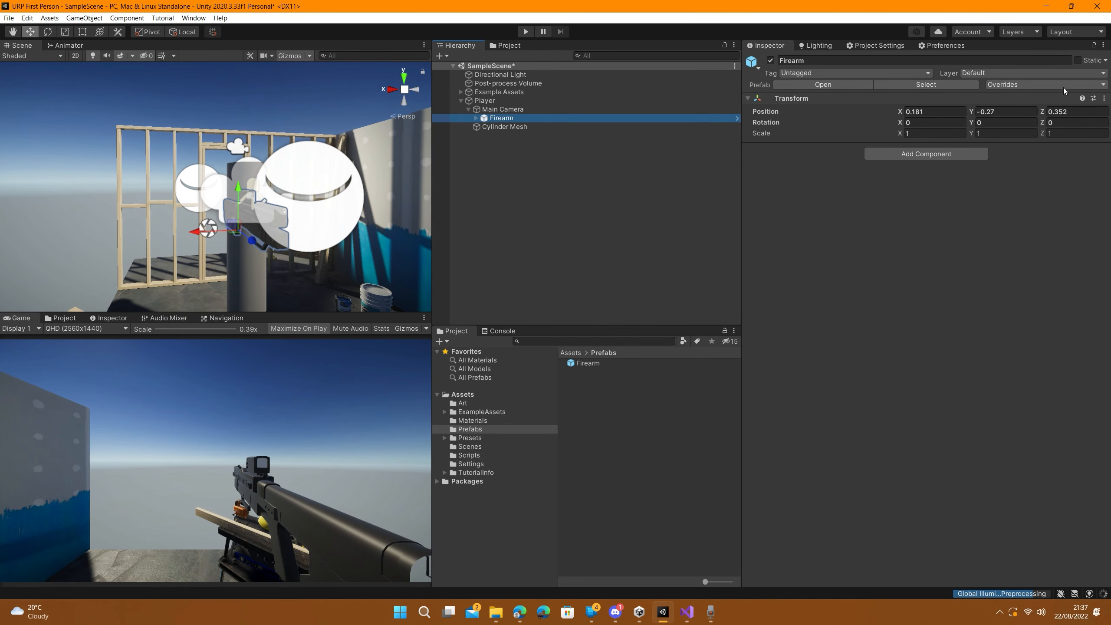
{"action": "left_click", "coordinate": [1019, 73]}
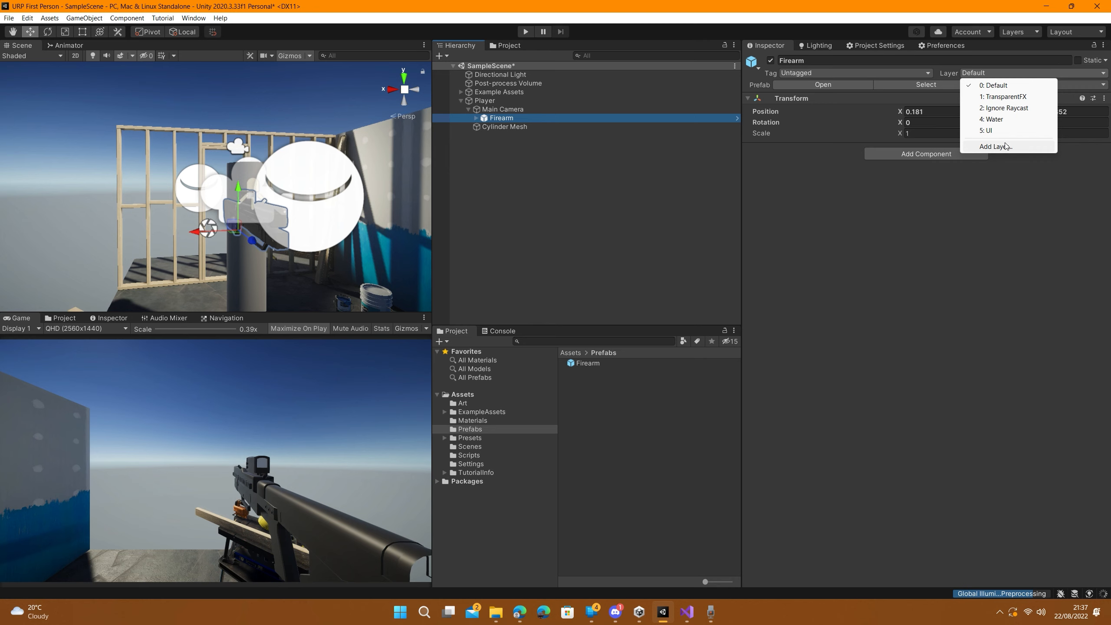
{"action": "left_click", "coordinate": [986, 147]}
{"action": "left_click", "coordinate": [926, 189]}
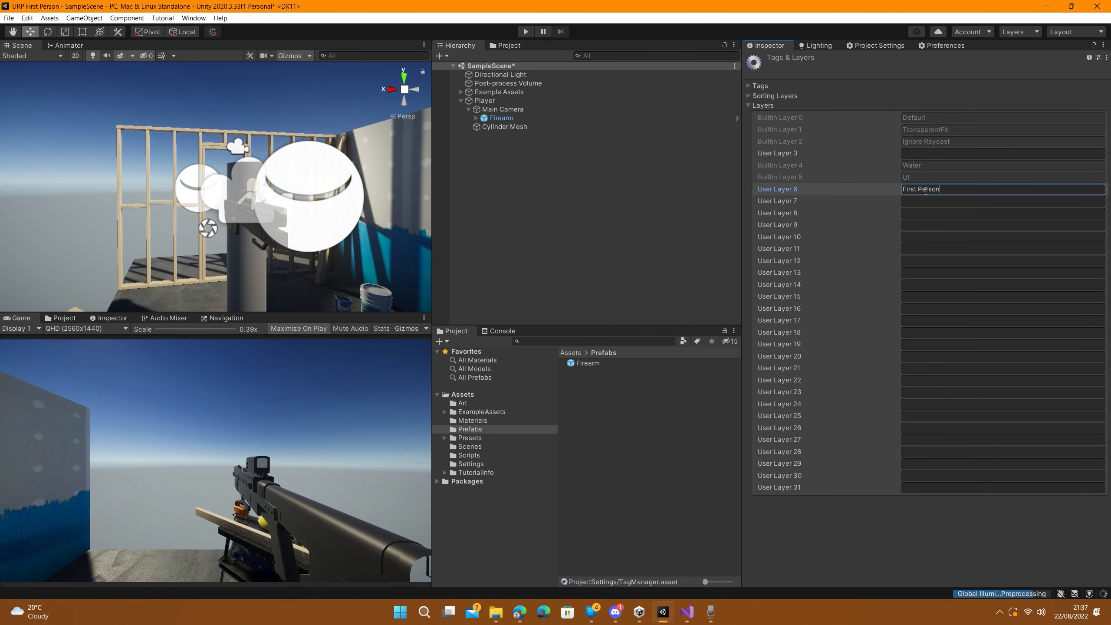
Assign the Firearm and all of its child objects to the First Person layer.
{"action": "left_click", "coordinate": [496, 119]}
{"action": "left_click", "coordinate": [988, 73]}
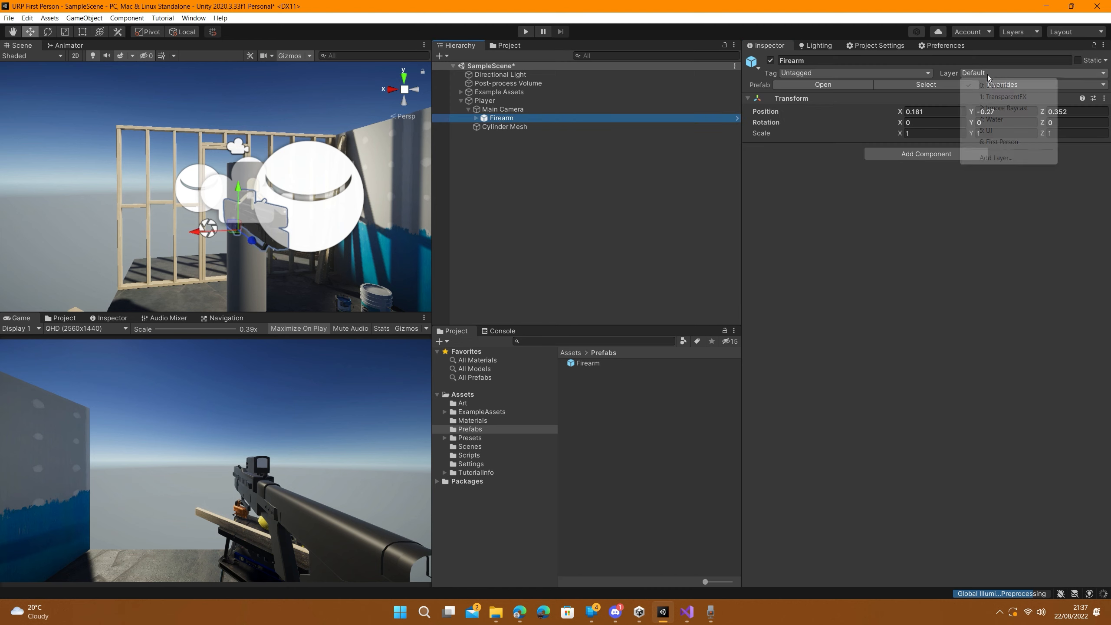
{"action": "left_click", "coordinate": [1002, 142]}
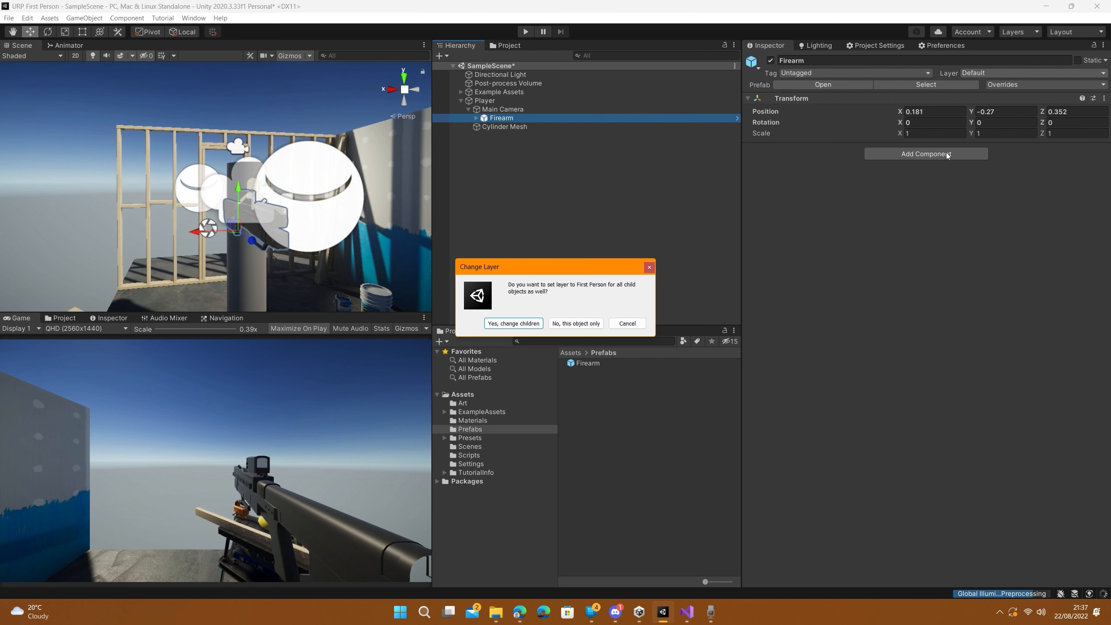
{"action": "left_click", "coordinate": [514, 323]}
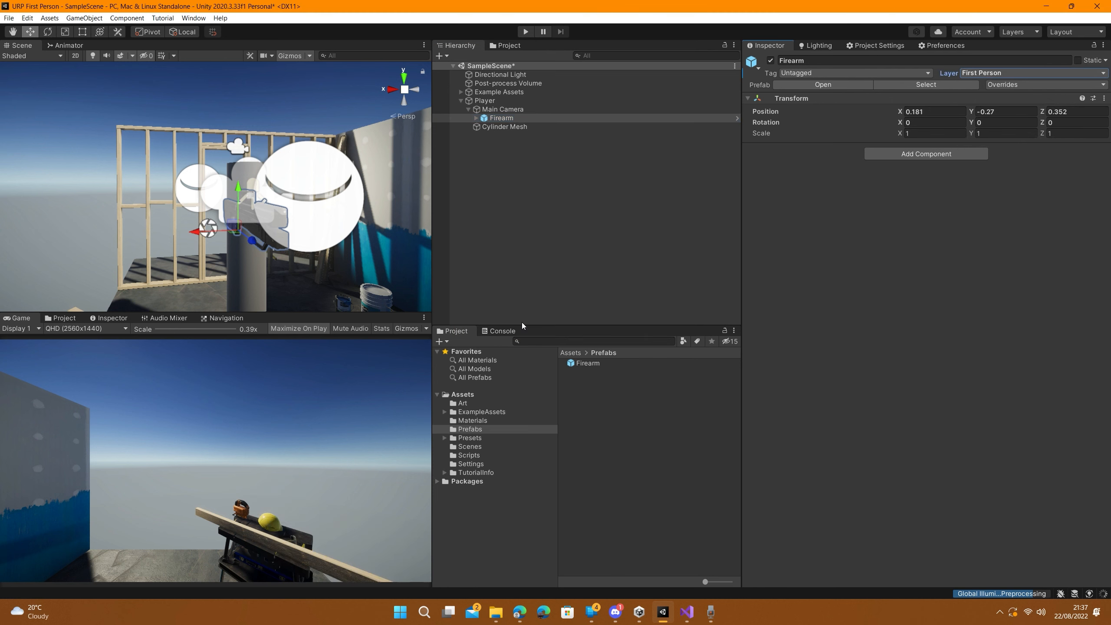
Check whether the Main Camera's culling mask includes the First Person layer.
{"action": "left_click", "coordinate": [516, 110]}
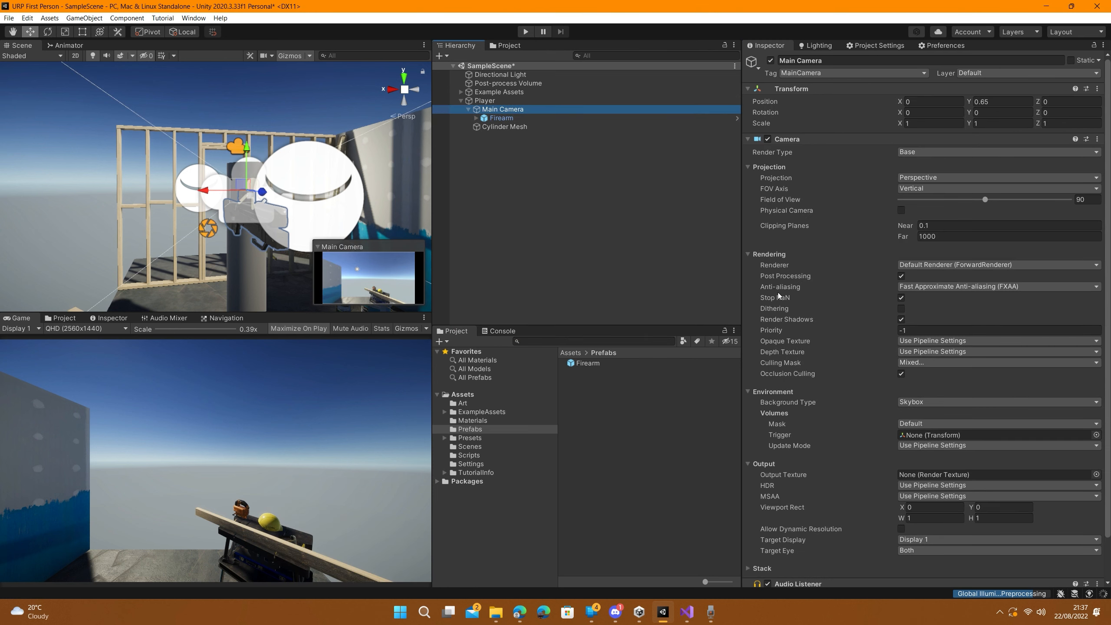
{"action": "left_click", "coordinate": [911, 362]}
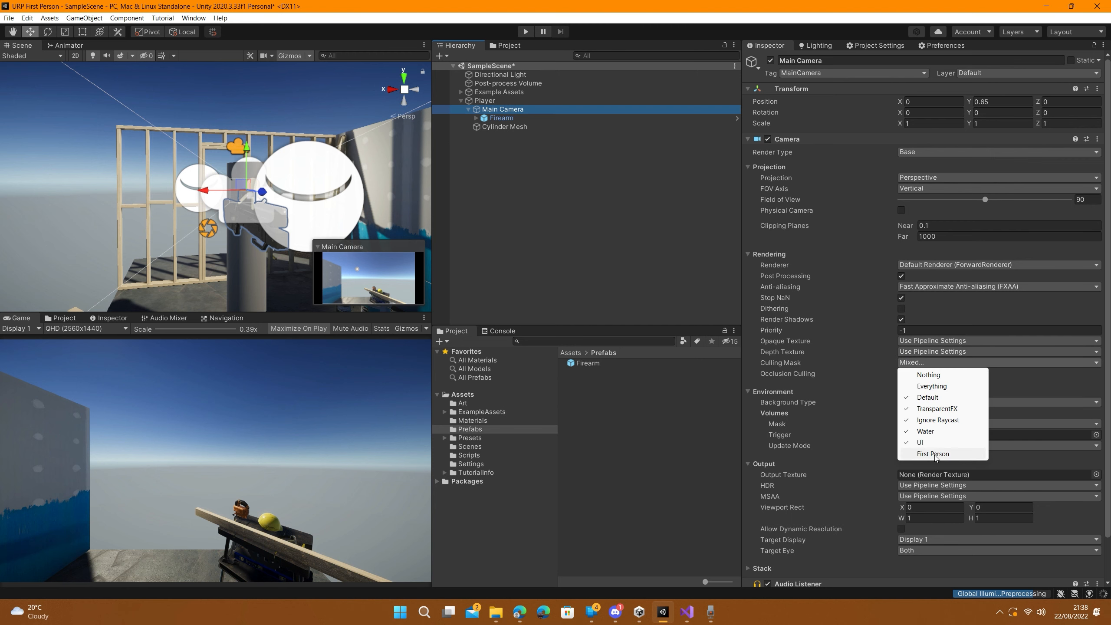
{"action": "left_click", "coordinate": [505, 152]}
Add a camera as a child of the Main Camera and name it First Person Camera.
{"action": "left_click", "coordinate": [494, 113]}
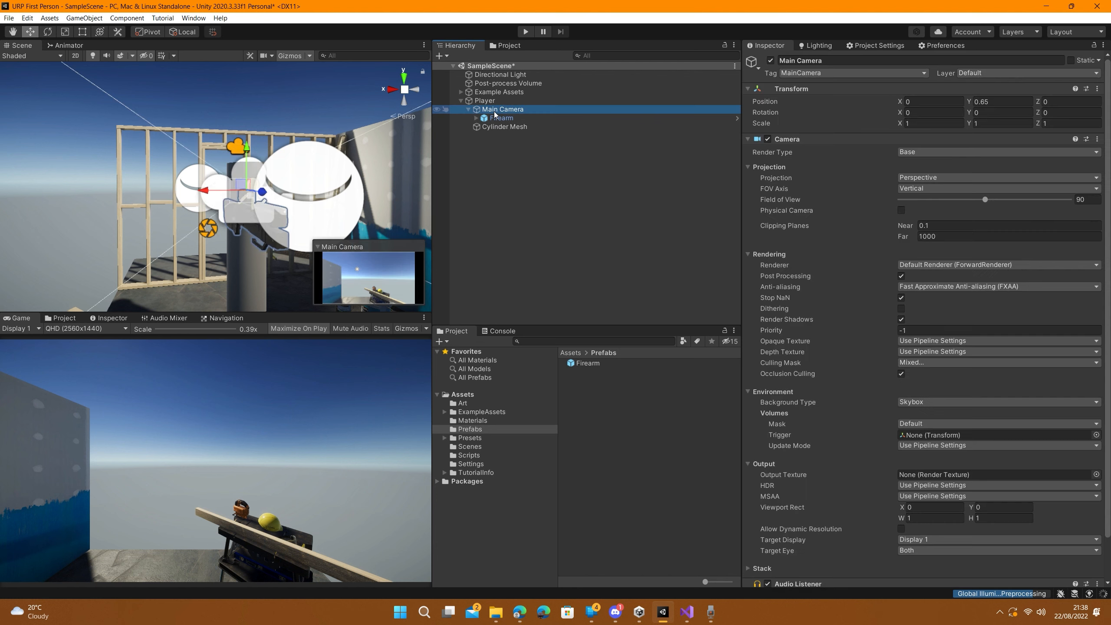
{"action": "right_click", "coordinate": [495, 113]}
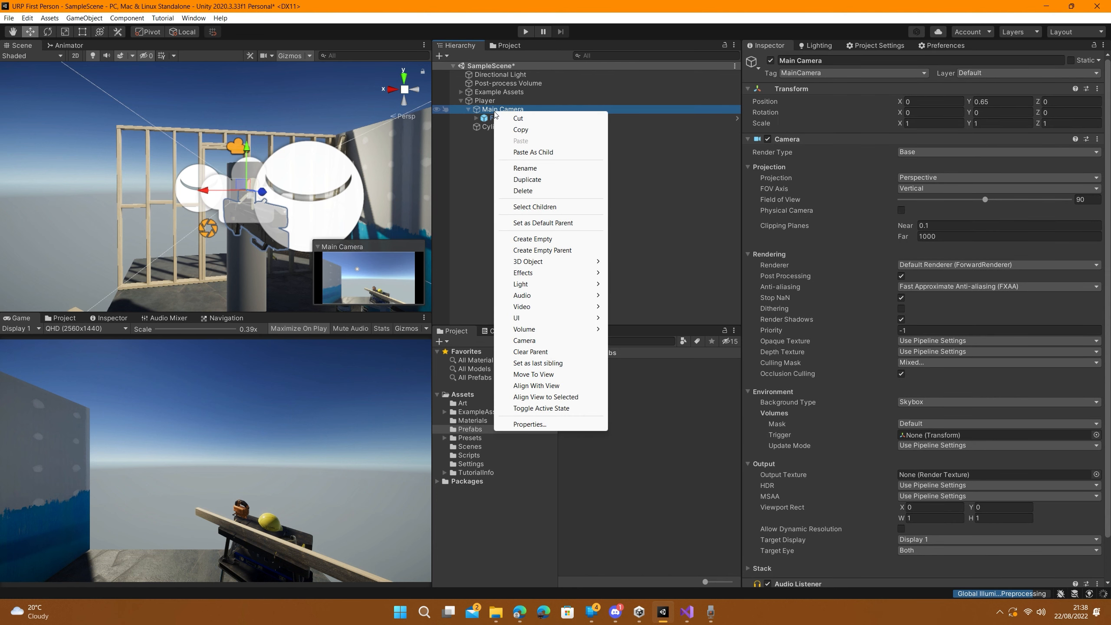
{"action": "left_click", "coordinate": [555, 340]}
{"action": "left_click", "coordinate": [854, 60]}
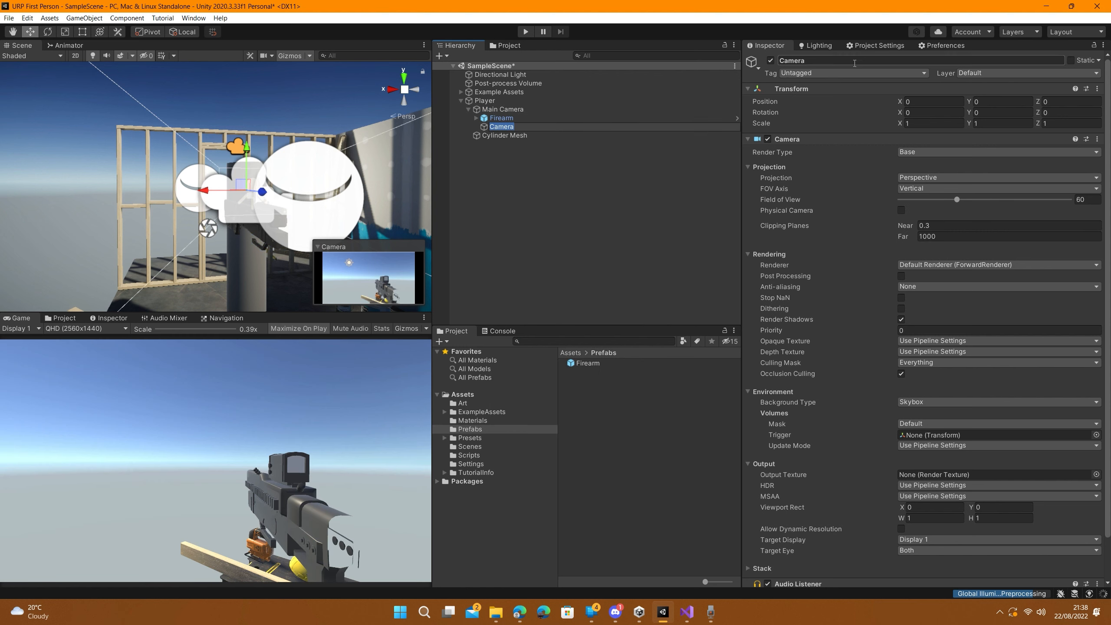
{"action": "type", "text": "Firstt Per"}
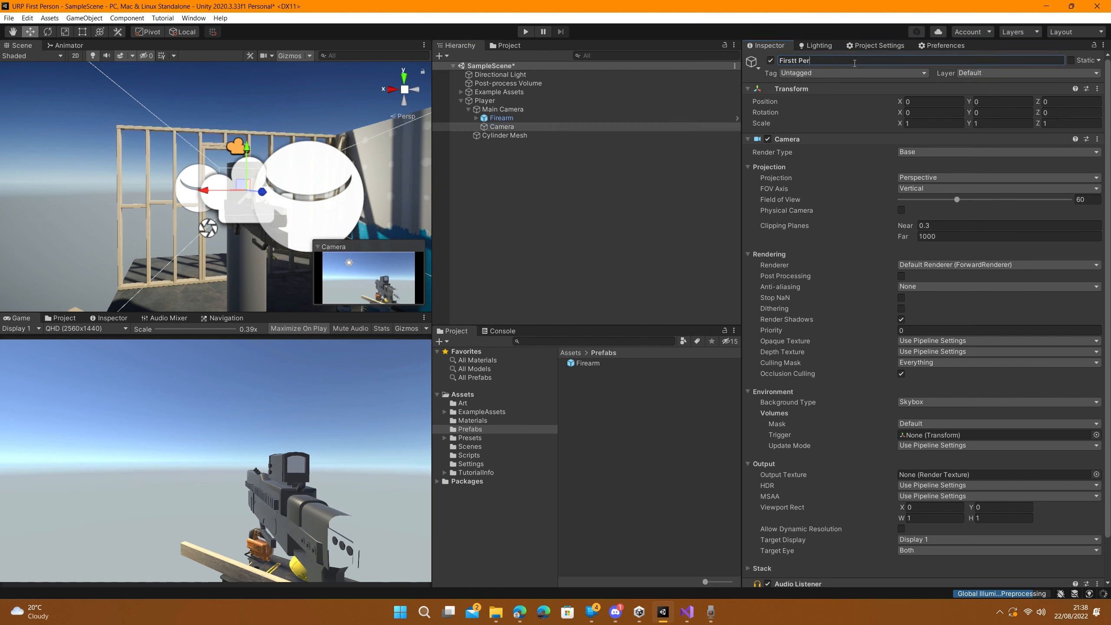
{"action": "type", "text": "on Camera"}
{"action": "key", "text": "Return"}
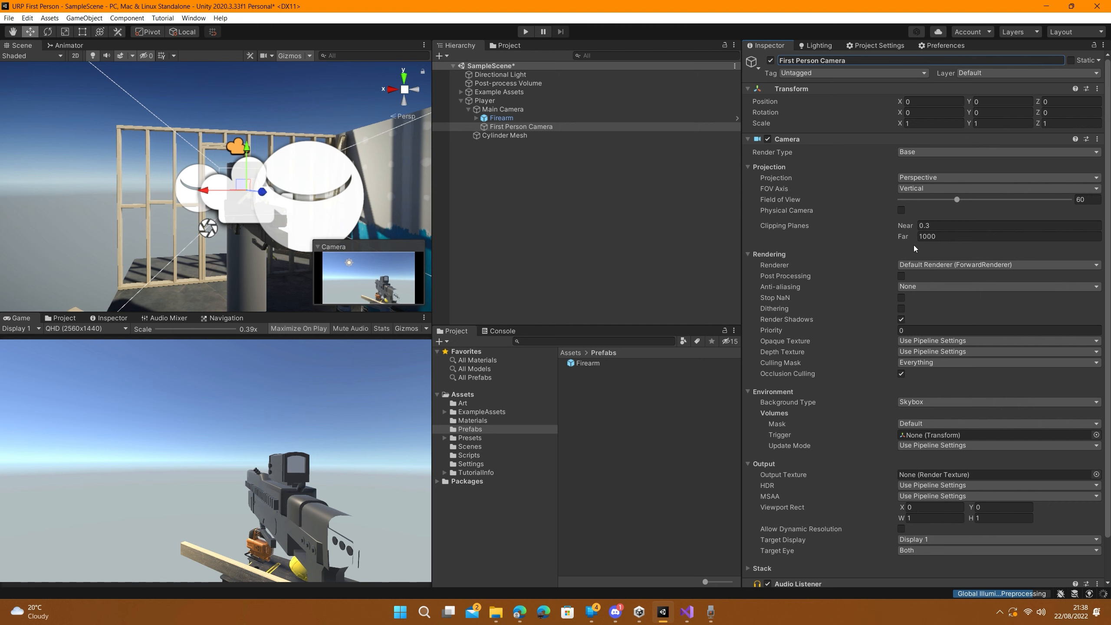
Copy the Main Camera's Camera component values onto the First Person Camera's Camera component.
{"action": "left_click", "coordinate": [492, 118]}
{"action": "left_click", "coordinate": [492, 109]}
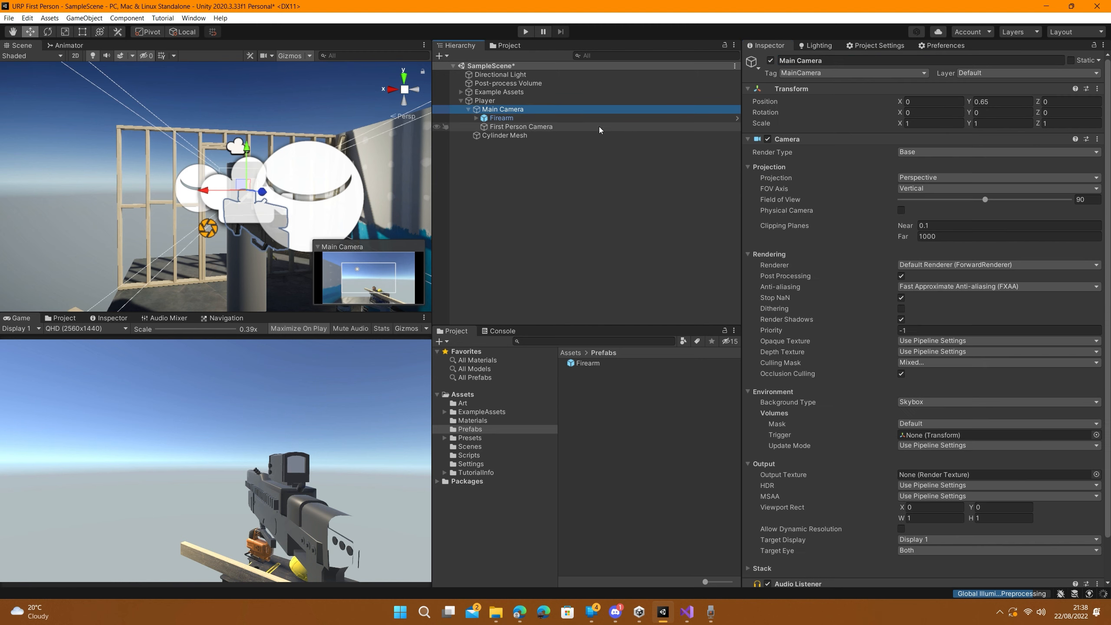
{"action": "right_click", "coordinate": [805, 142]}
{"action": "left_click", "coordinate": [520, 126]}
{"action": "right_click", "coordinate": [803, 140]}
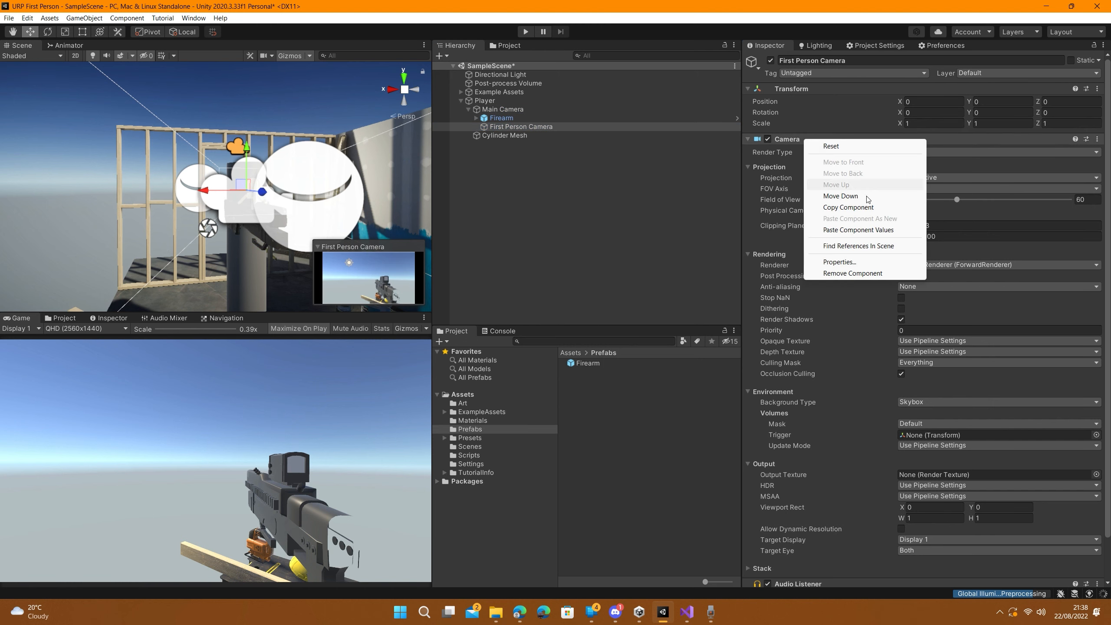
{"action": "left_click", "coordinate": [870, 227]}
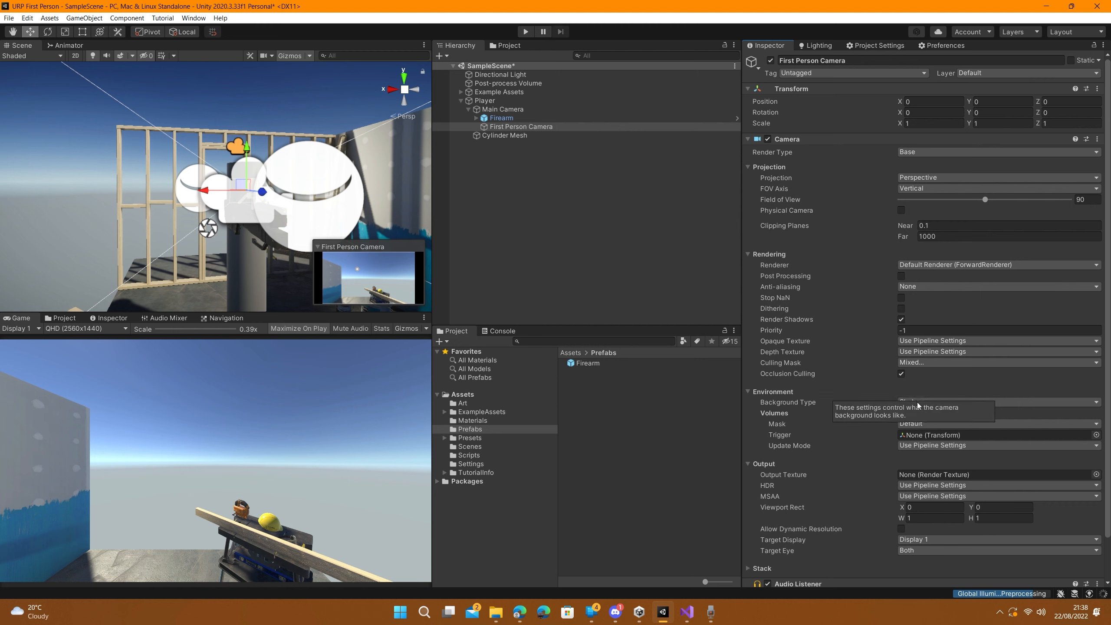
Set the First Person Camera's culling mask to render only the First Person layer.
{"action": "left_click", "coordinate": [922, 362]}
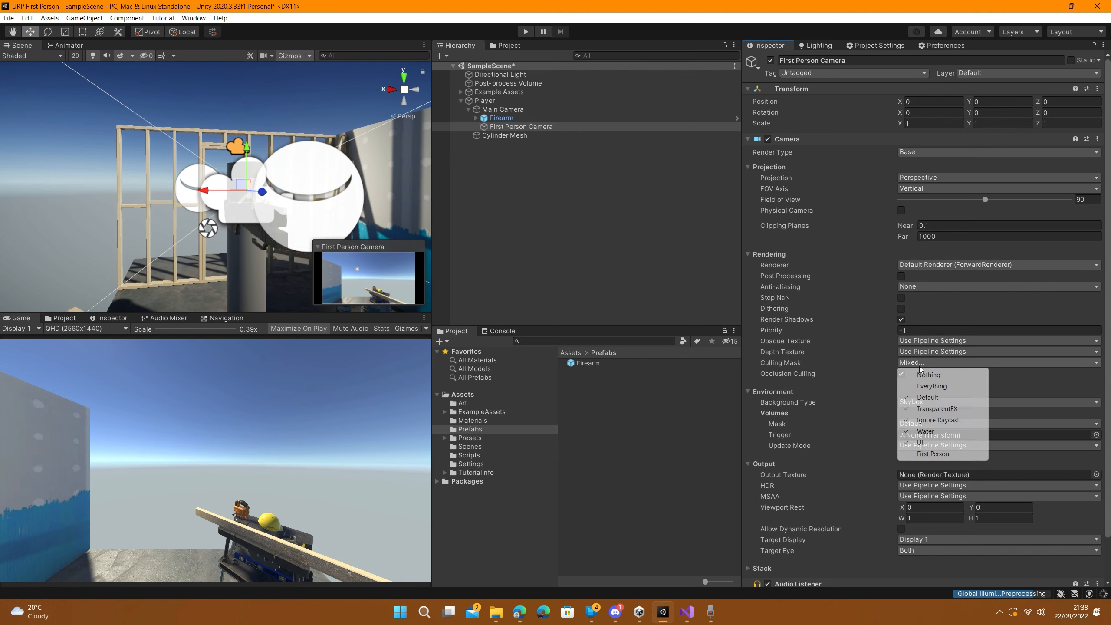
{"action": "left_click", "coordinate": [926, 374]}
{"action": "left_click", "coordinate": [928, 363]}
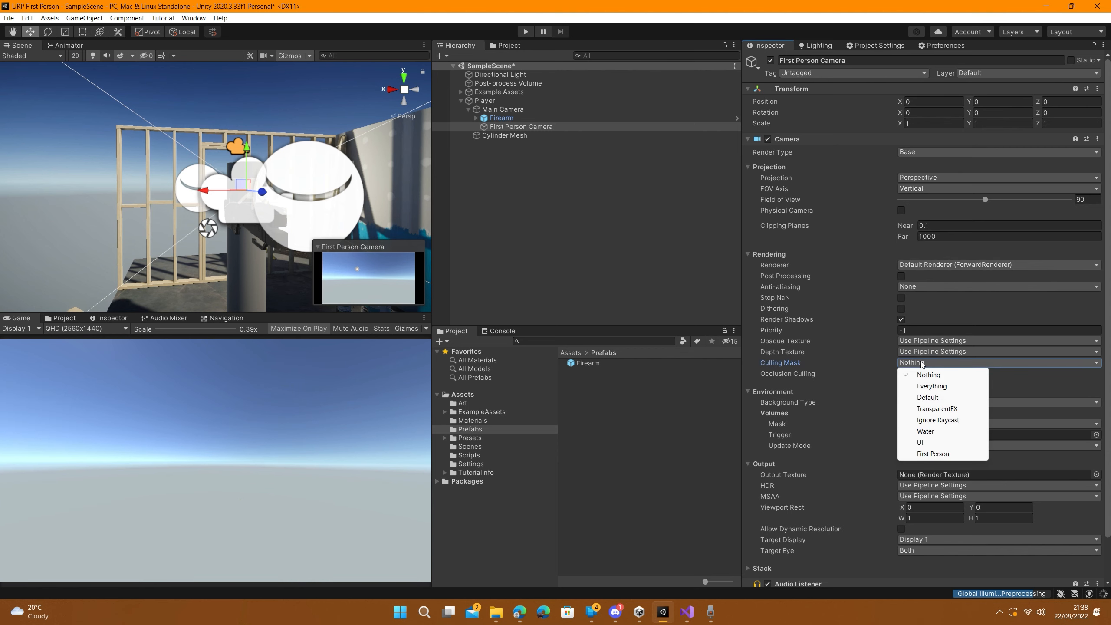
{"action": "left_click", "coordinate": [940, 451]}
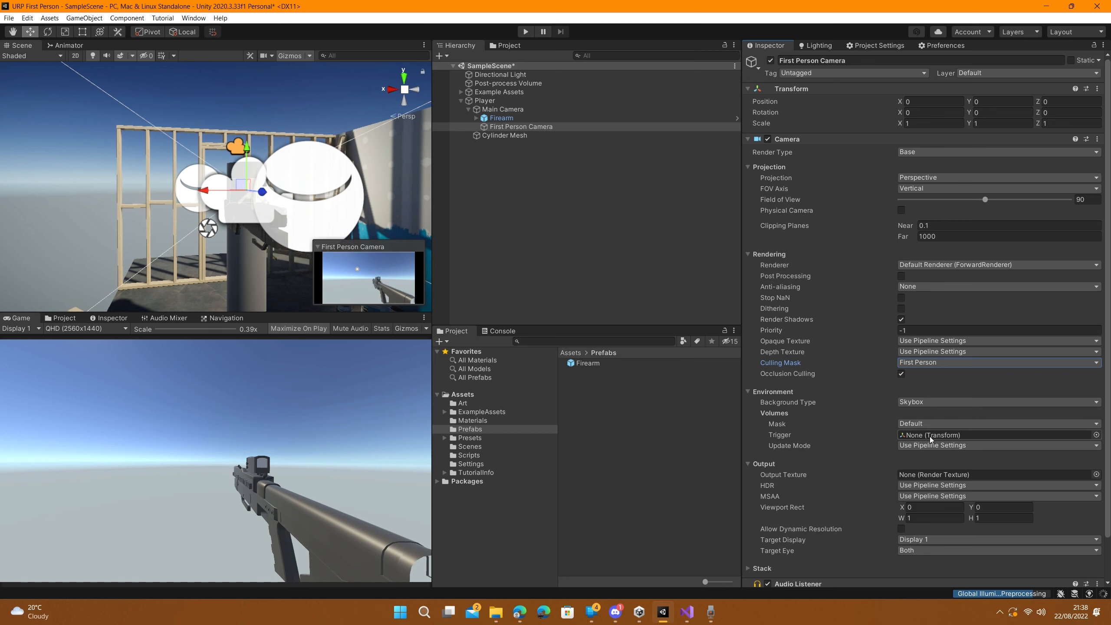
Set the First Person Camera's background type to Solid Color with a blue background colour.
{"action": "left_click", "coordinate": [911, 404]}
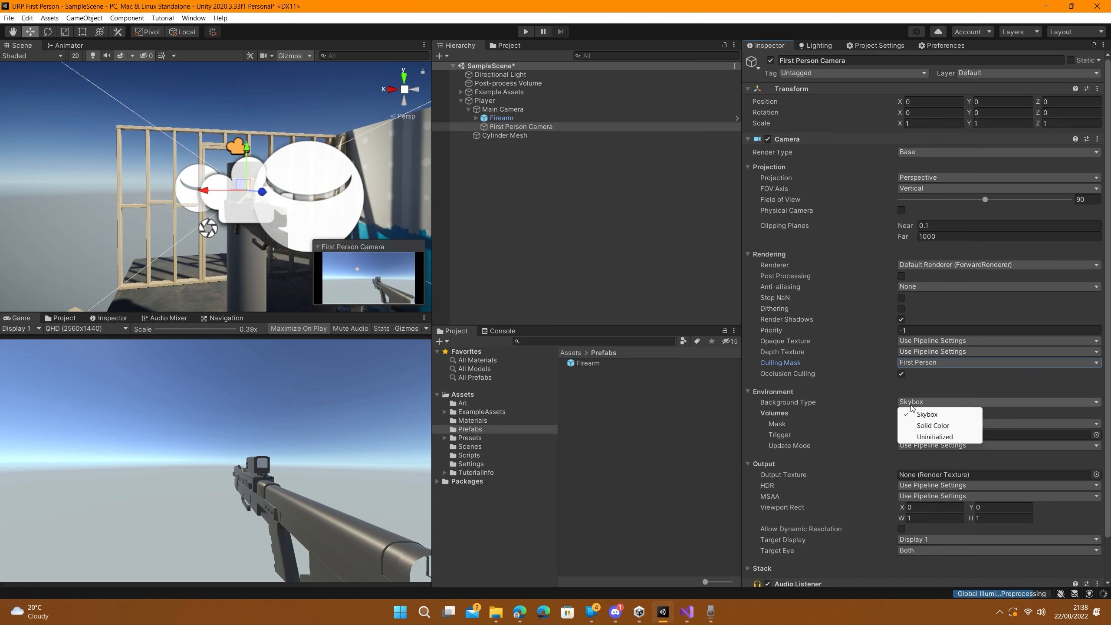
{"action": "left_click", "coordinate": [934, 425]}
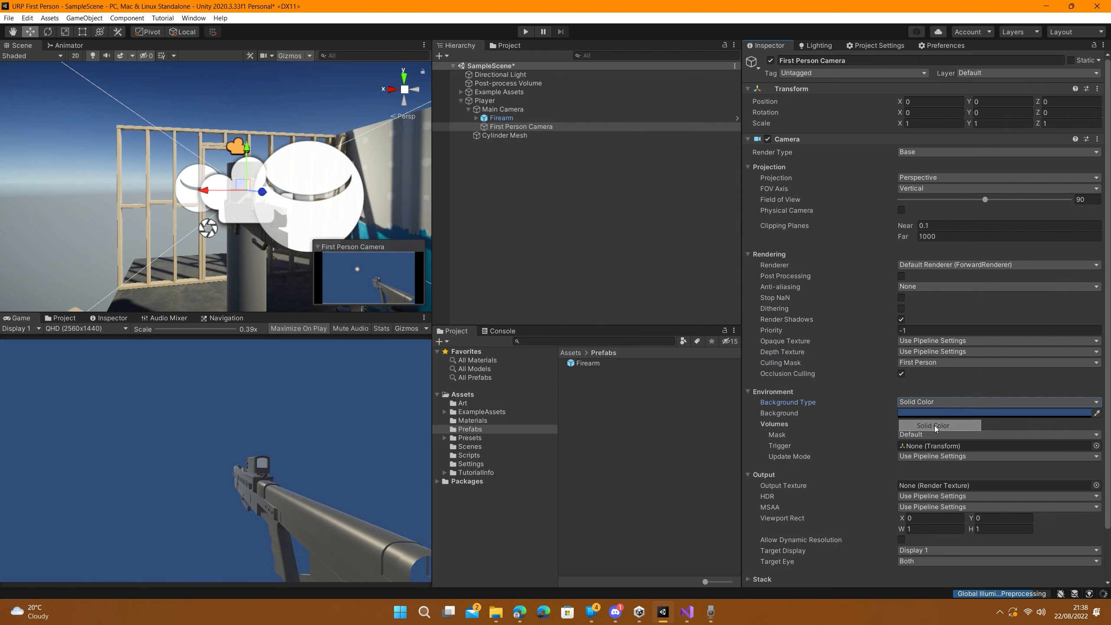
{"action": "left_click", "coordinate": [921, 414]}
{"action": "left_click_drag", "start_coordinate": [956, 549], "coordinate": [930, 549]}
{"action": "left_click", "coordinate": [1043, 331]}
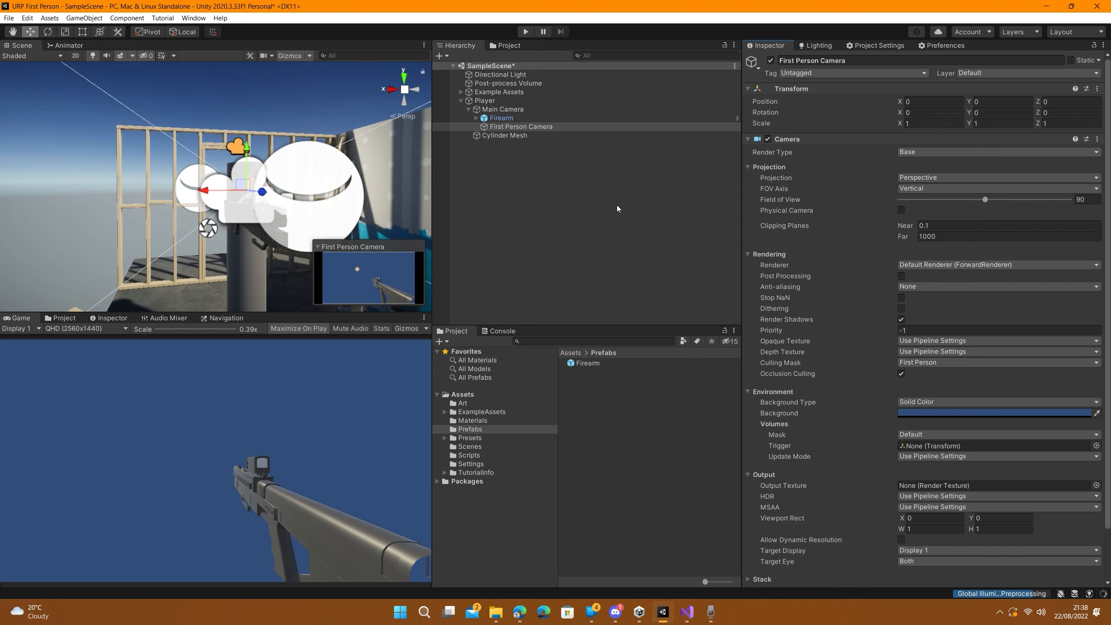
Make the Firearm a child of the First Person Camera.
{"action": "left_click_drag", "start_coordinate": [508, 118], "coordinate": [523, 127]}
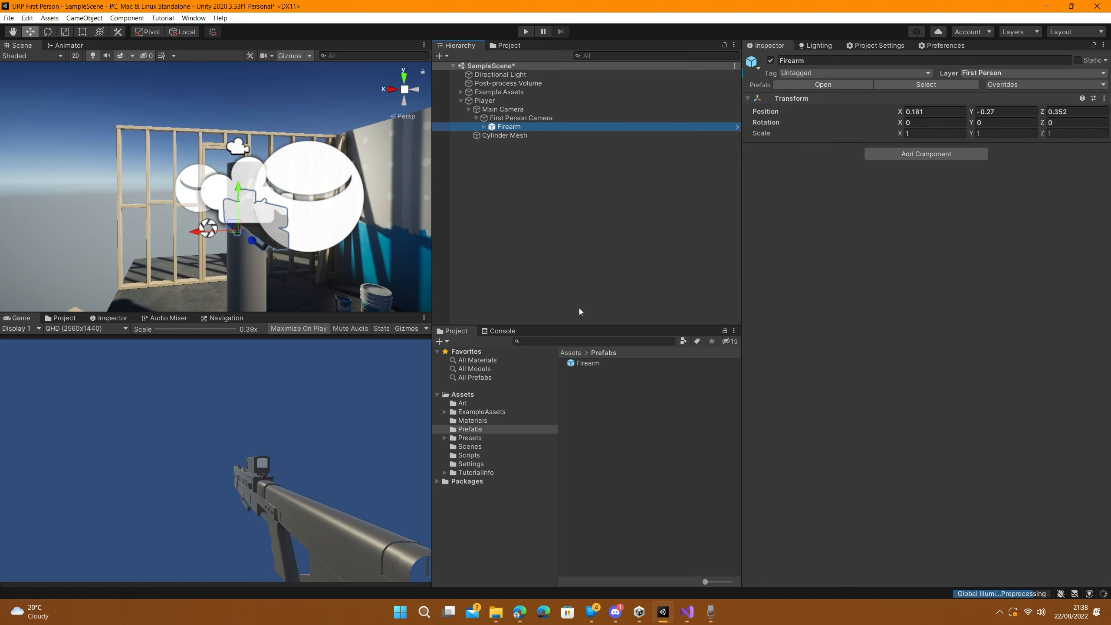
{"action": "left_click", "coordinate": [526, 119]}
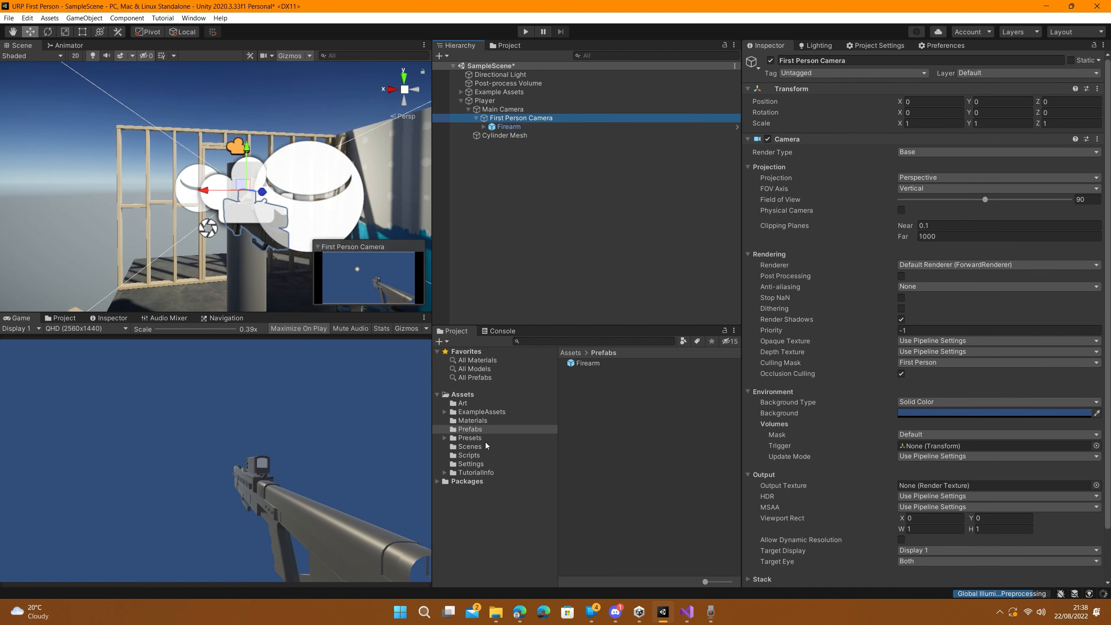
Create a Render Texture in the Assets folder named First Person View Texture.
{"action": "left_click", "coordinate": [463, 395]}
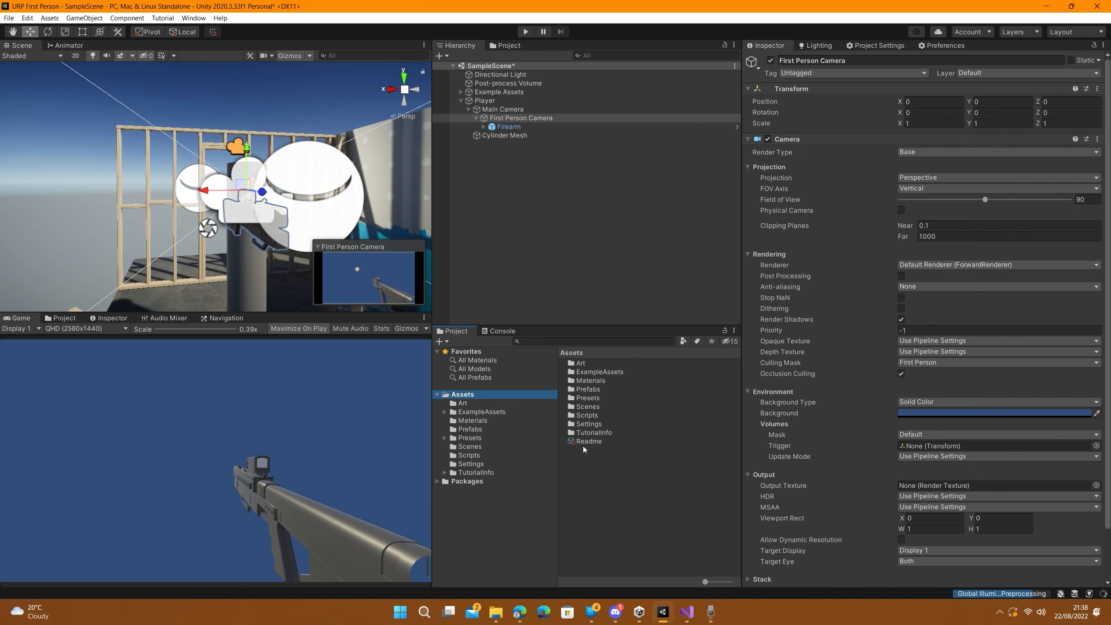
{"action": "right_click", "coordinate": [594, 457]}
{"action": "mouse_move", "coordinate": [639, 176]}
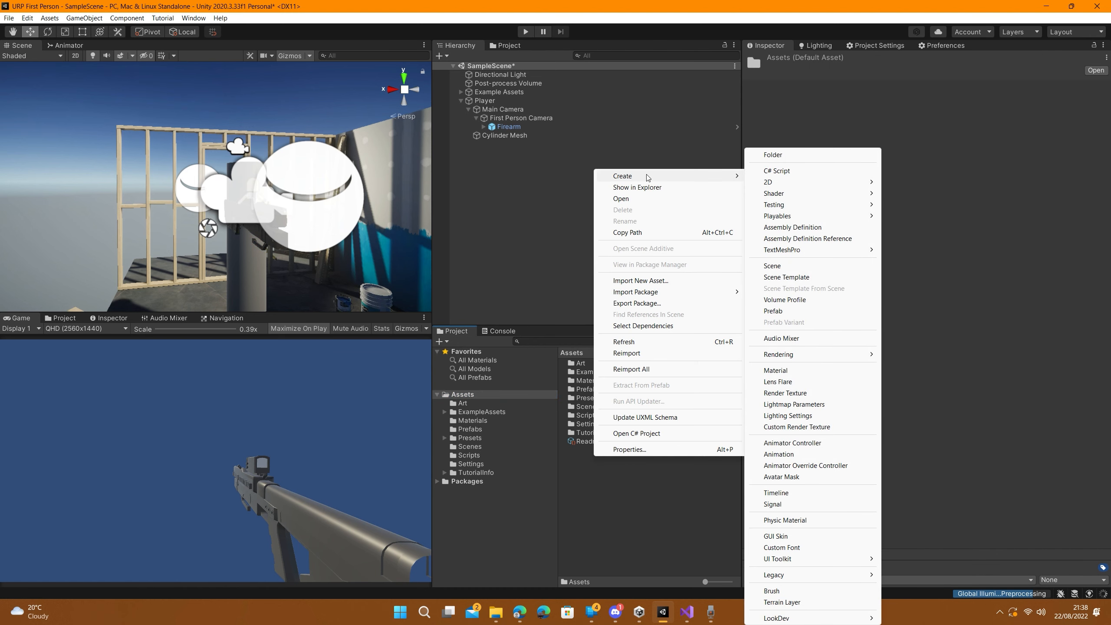
{"action": "left_click", "coordinate": [809, 395]}
{"action": "type", "text": "First Person View Texture"}
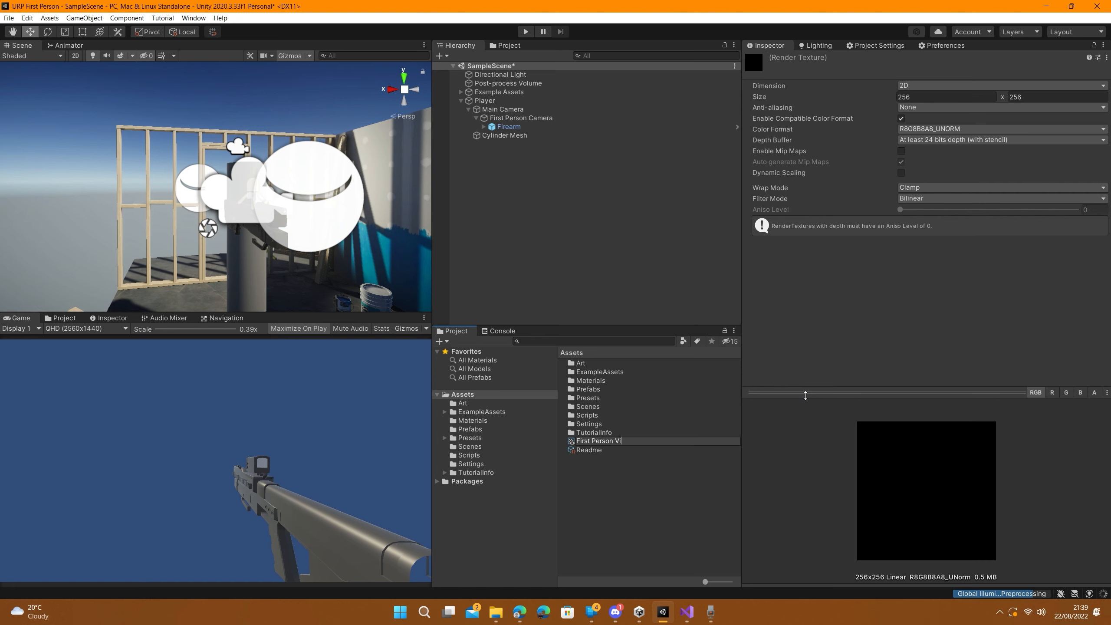
{"action": "key", "text": "Return"}
Set the First Person View Texture's size to 2560 x 1440.
{"action": "left_click", "coordinate": [942, 98]}
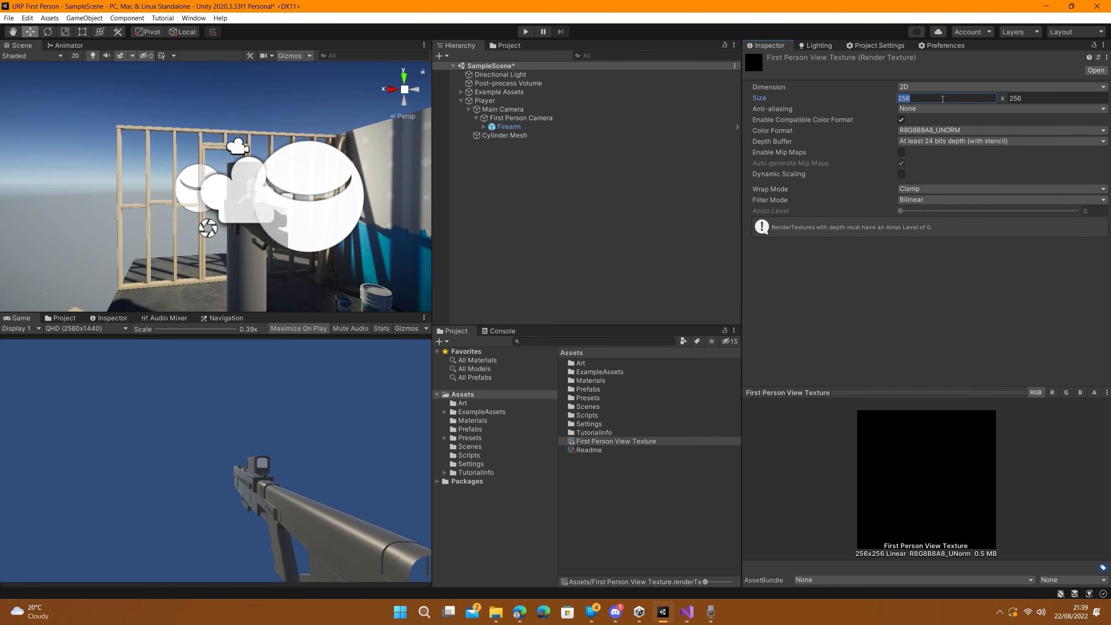
{"action": "type", "text": "2560"}
{"action": "key", "text": "Tab"}
{"action": "type", "text": "1440"}
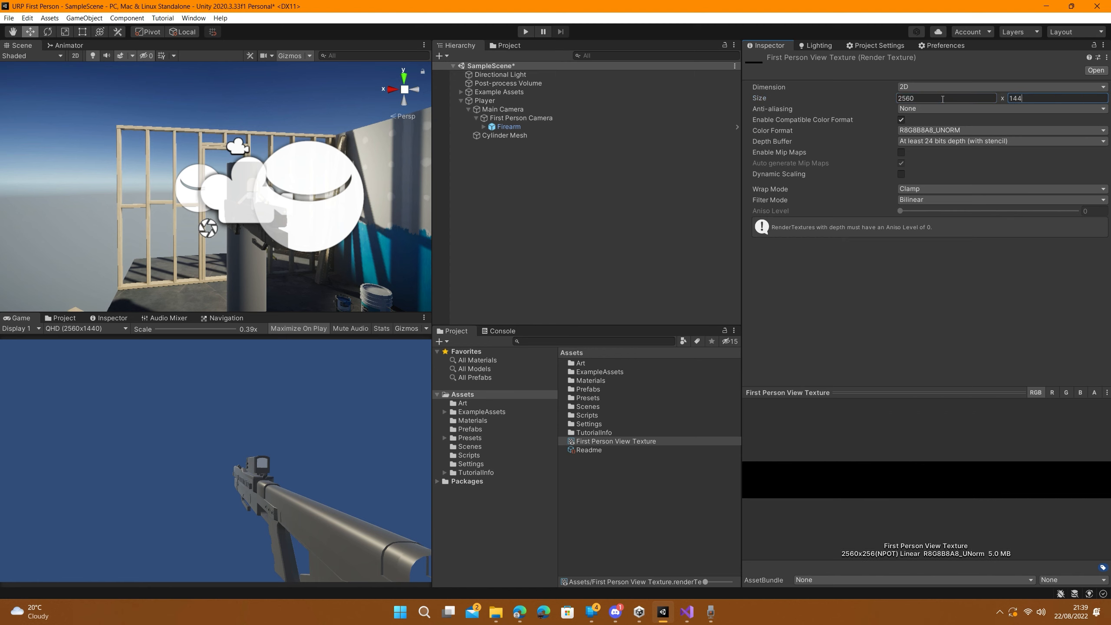
Apply the texture height of 1440 and assign First Person View Texture as the First Person Camera's output texture.
{"action": "key", "text": "Return"}
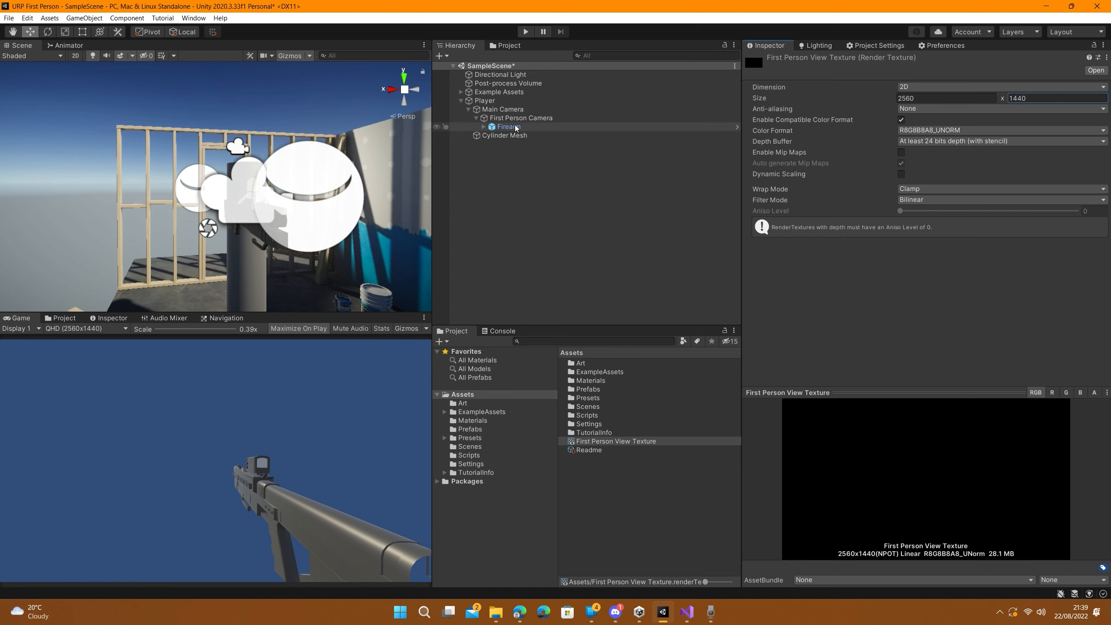
{"action": "left_click", "coordinate": [634, 118]}
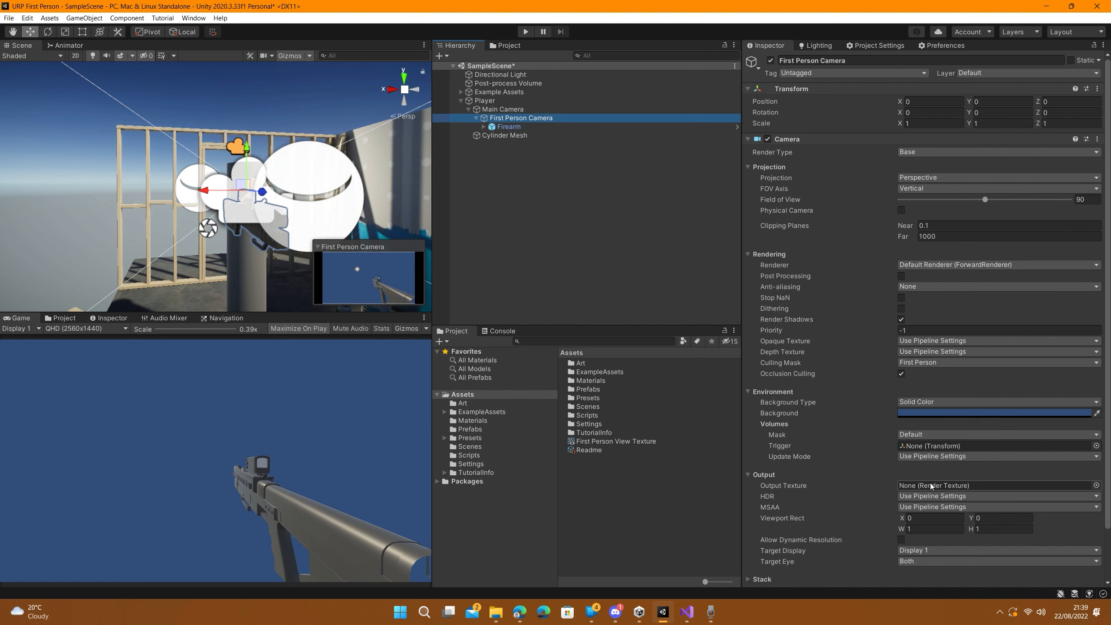
{"action": "left_click", "coordinate": [610, 442]}
{"action": "left_click_drag", "start_coordinate": [611, 444], "coordinate": [920, 483]}
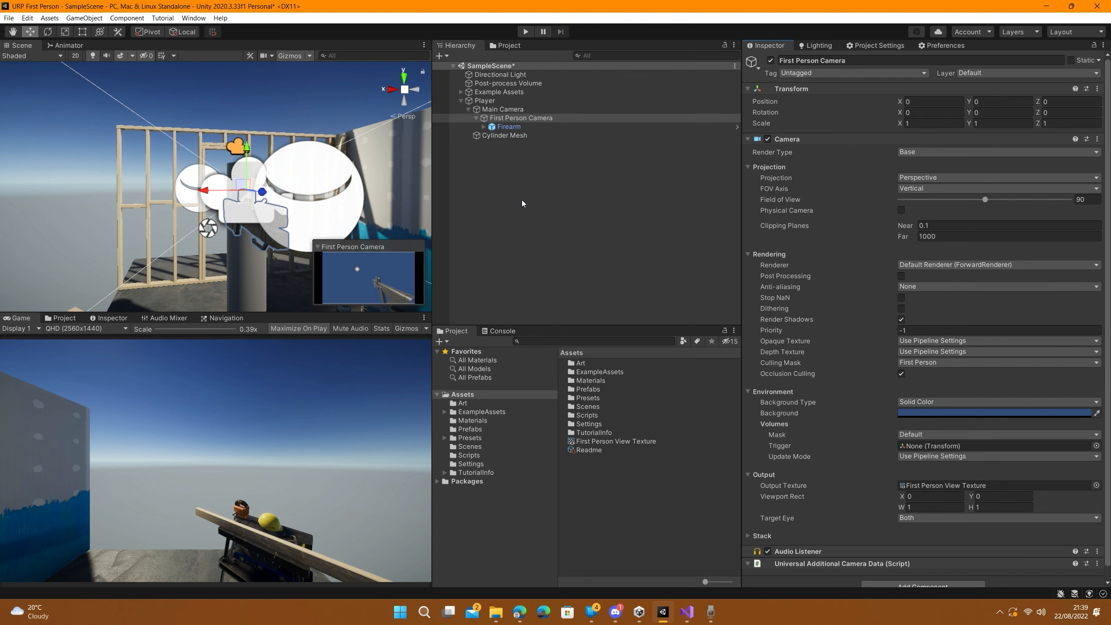
{"action": "left_click", "coordinate": [620, 440]}
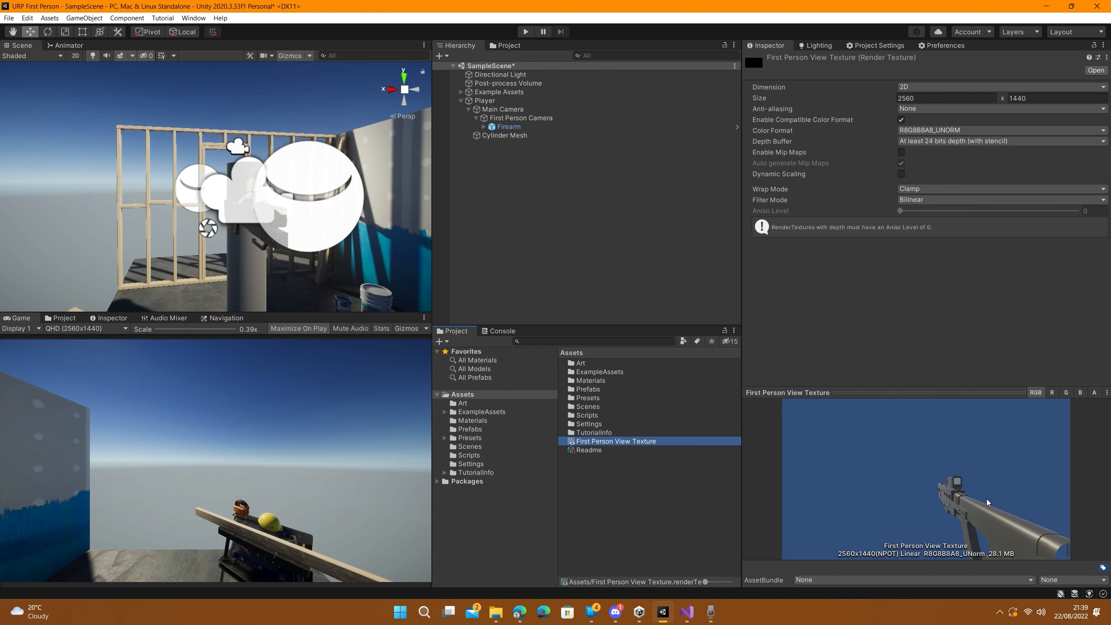
Create a UI Raw Image in the scene and name it Weapon View.
{"action": "right_click", "coordinate": [496, 174]}
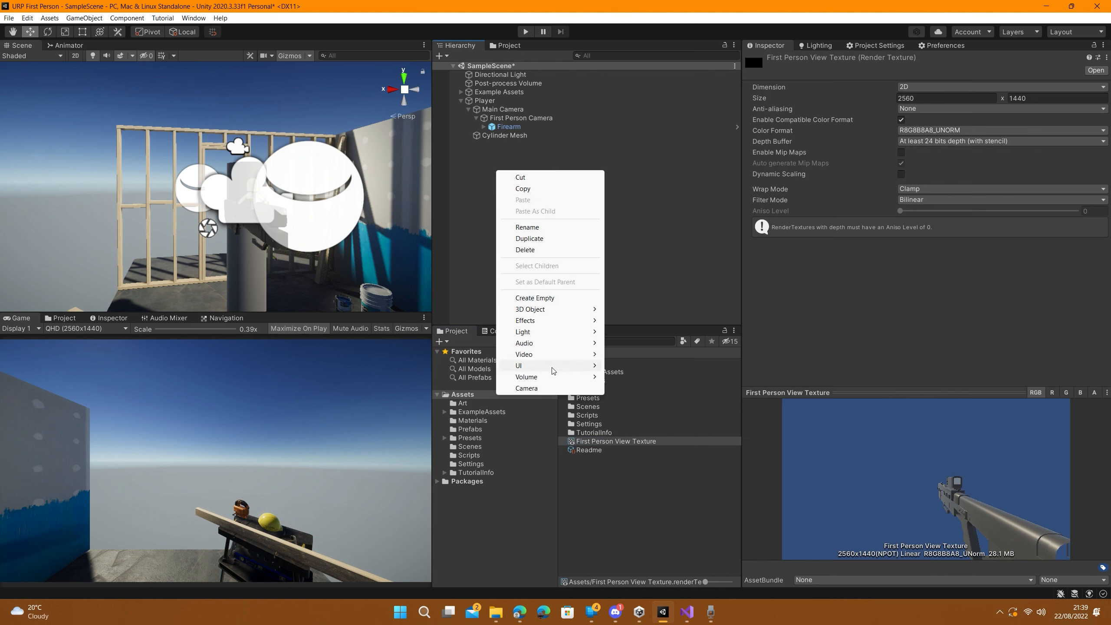
{"action": "mouse_move", "coordinate": [552, 368]}
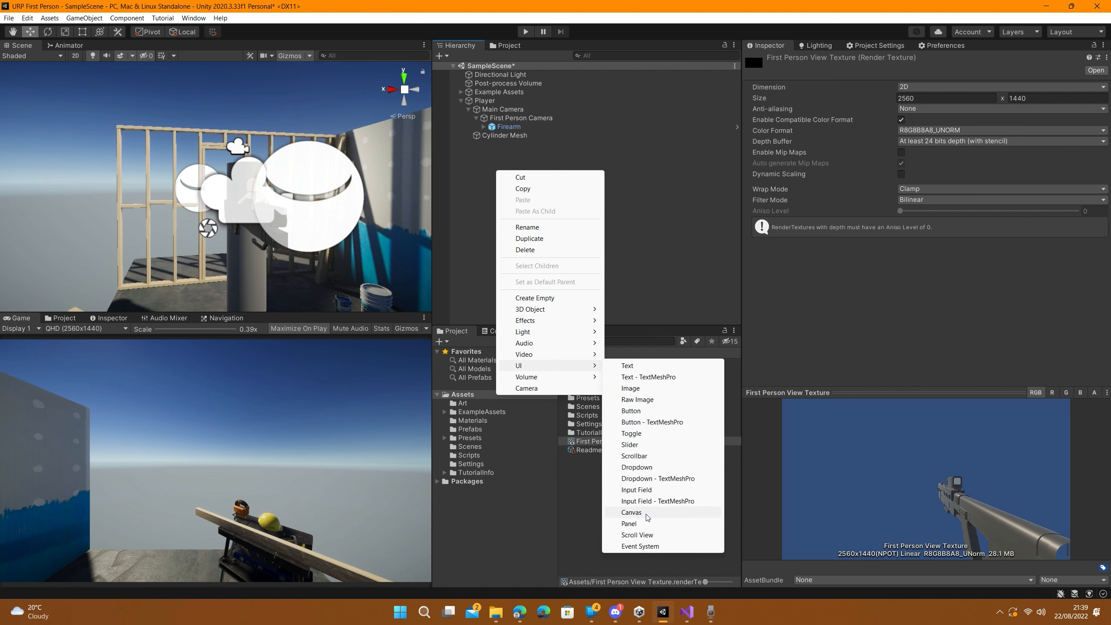
{"action": "left_click", "coordinate": [639, 400]}
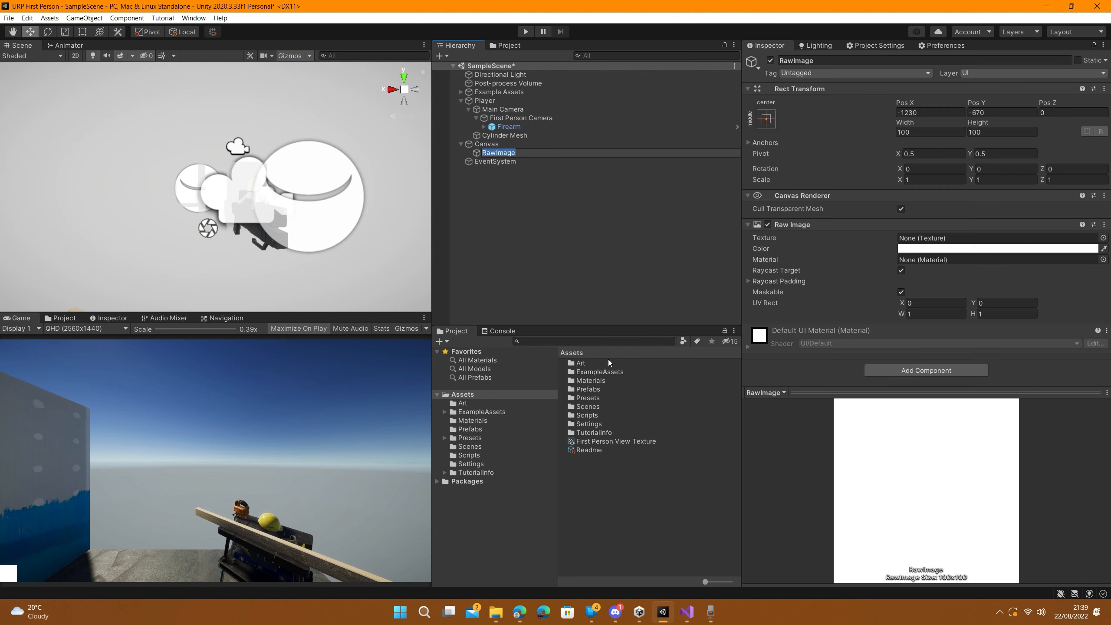
{"action": "type", "text": "Weapon View"}
{"action": "key", "text": "Return"}
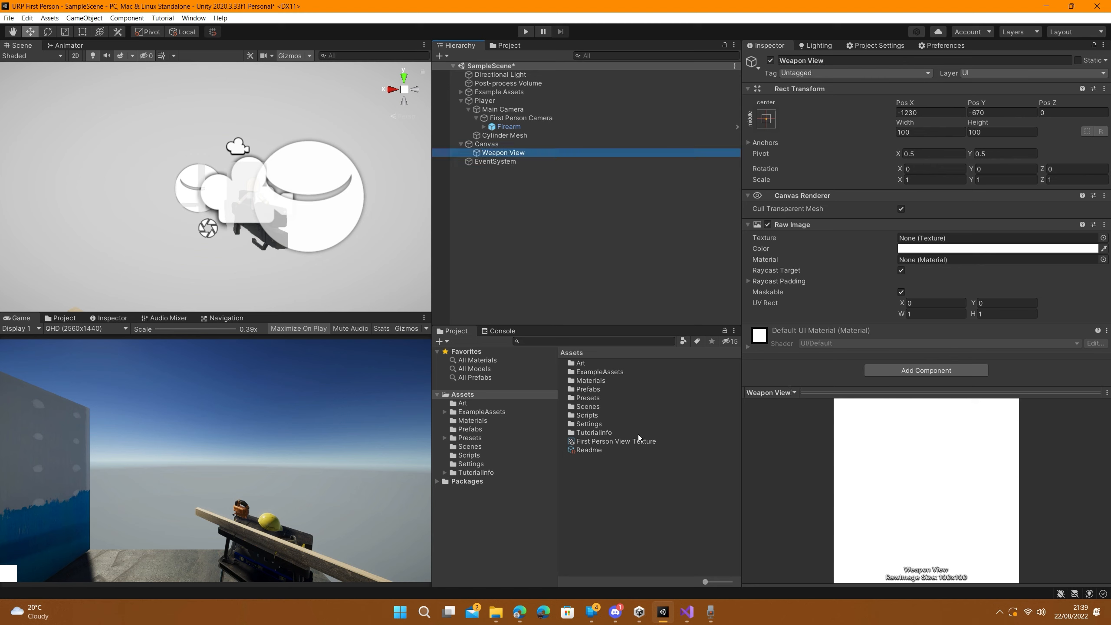
Assign First Person View Texture to the Weapon View image and stretch the image across the whole canvas.
{"action": "left_click_drag", "start_coordinate": [629, 440], "coordinate": [811, 321]}
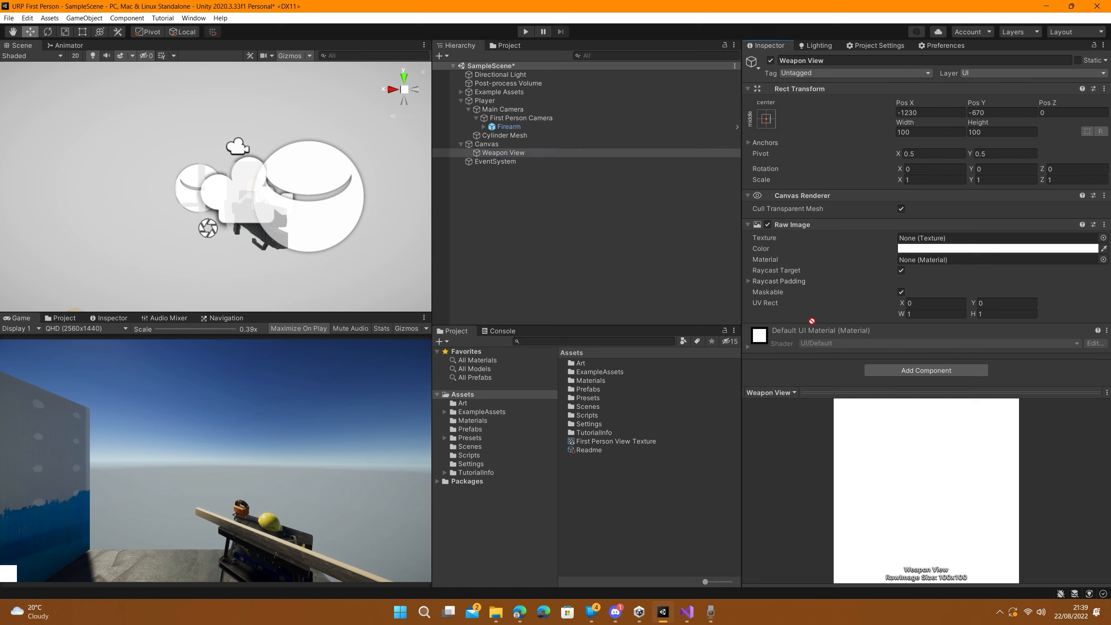
{"action": "left_click_drag", "start_coordinate": [907, 244], "coordinate": [914, 243]}
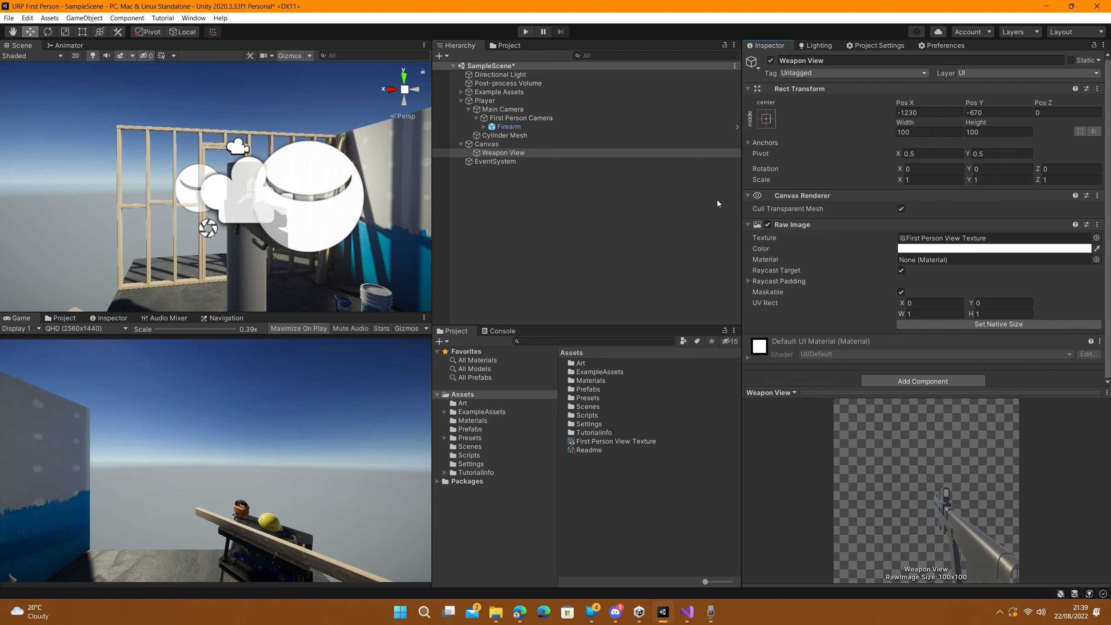
{"action": "left_click", "coordinate": [766, 124]}
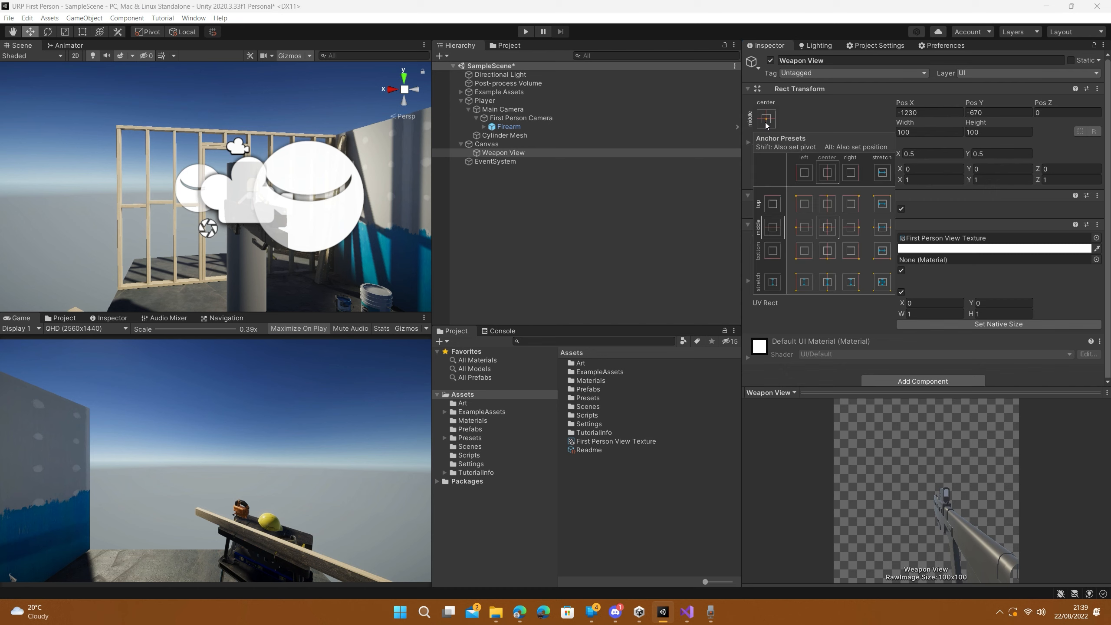
{"action": "left_click", "coordinate": [881, 281], "text": "alt"}
{"action": "left_click", "coordinate": [658, 249]}
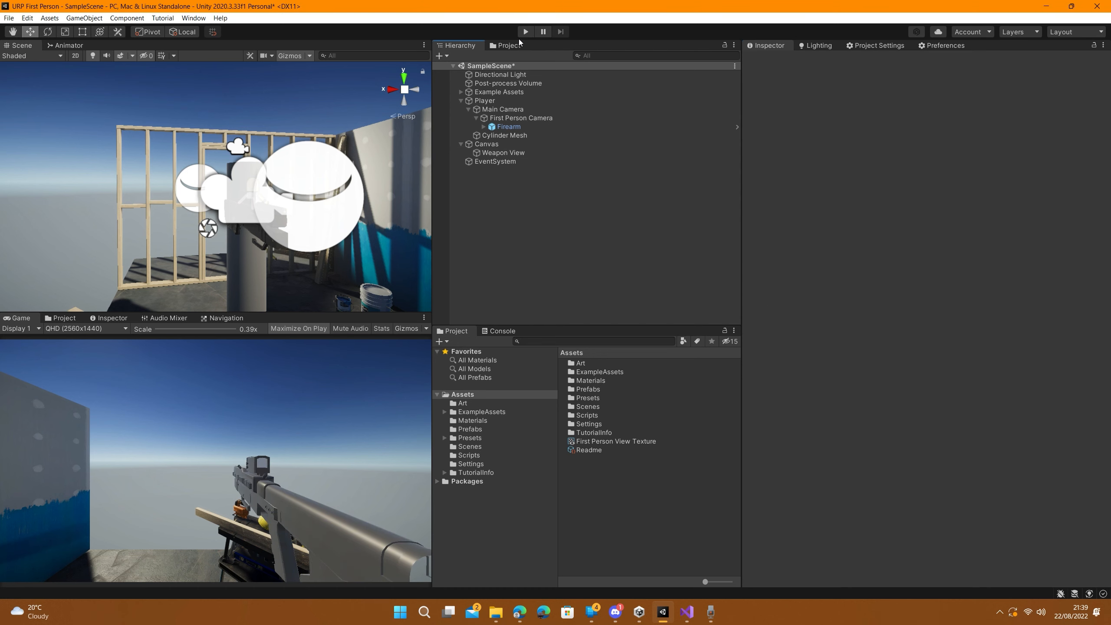
Save the scene and play-test the firearm overlay by walking up to the walls and wooden frame.
{"action": "key", "text": "ctrl+s"}
{"action": "left_click", "coordinate": [525, 32]}
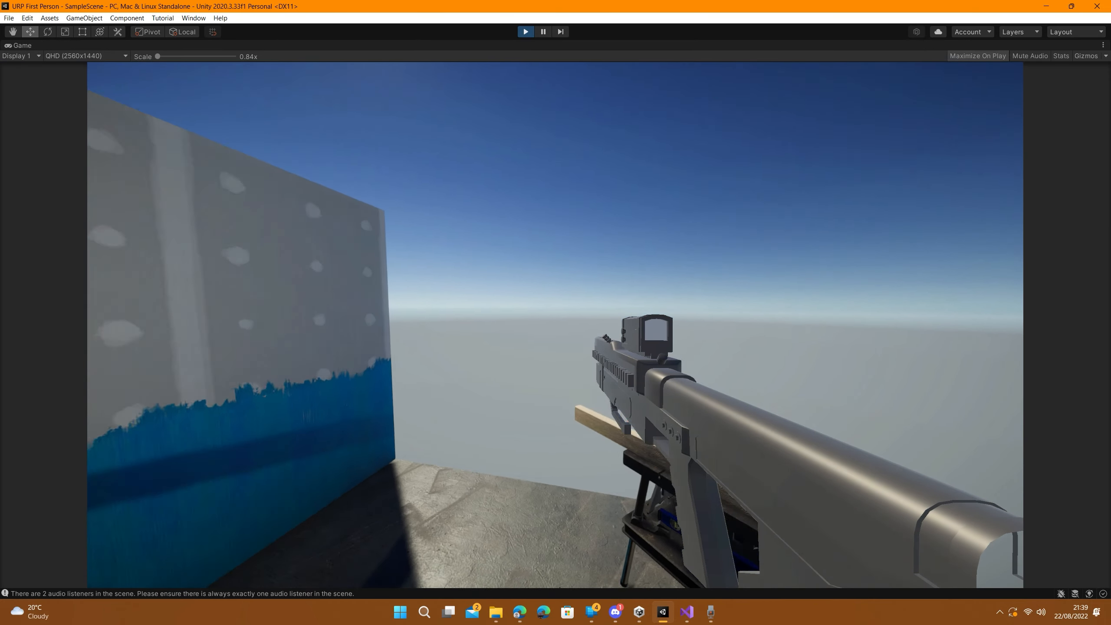
{"action": "key", "text": "w"}
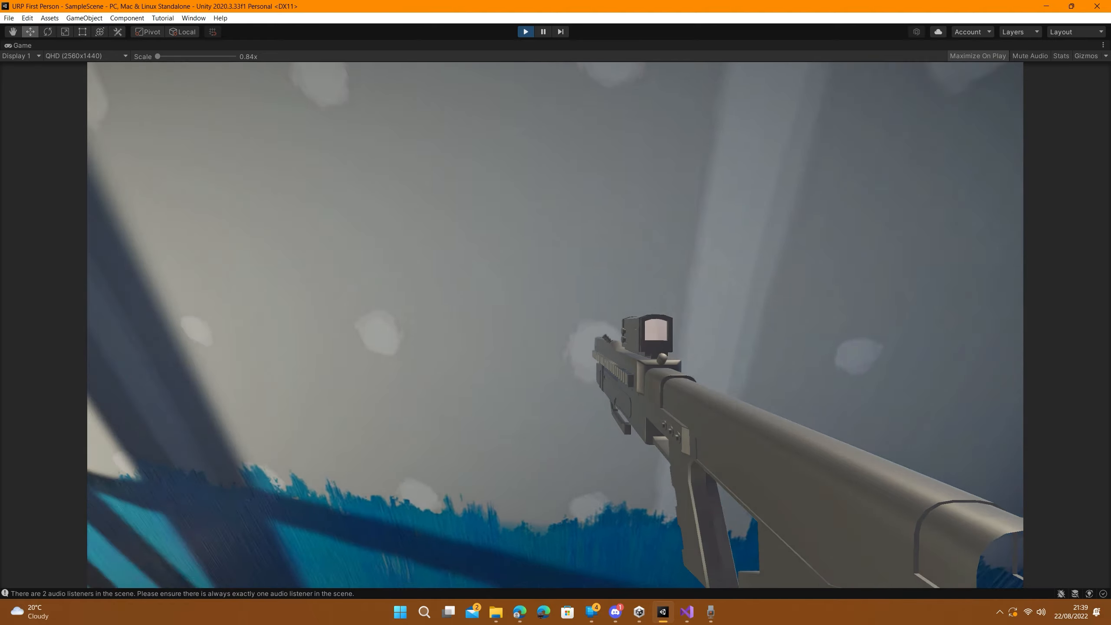
{"action": "key", "text": "w"}
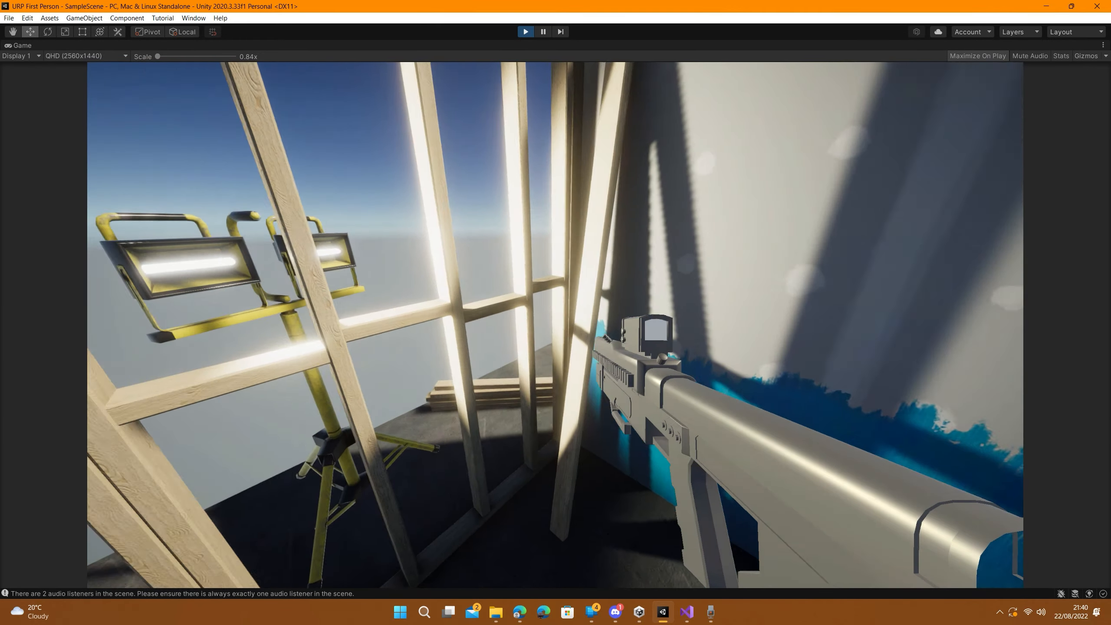
{"action": "key", "text": "w"}
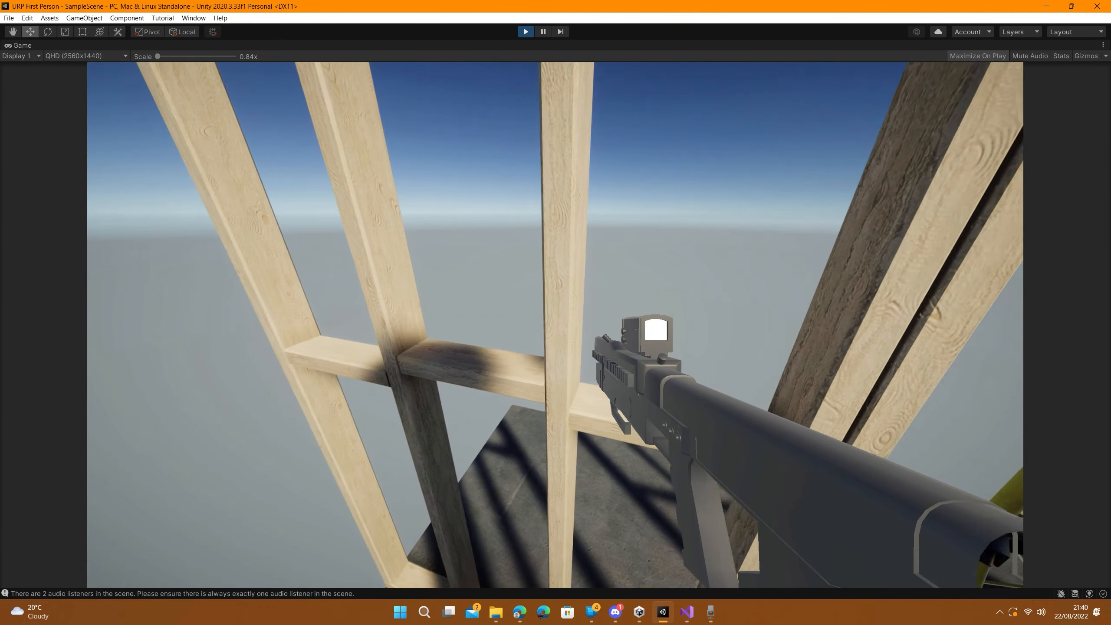
{"action": "key", "text": "s"}
{"action": "key", "text": "Escape"}
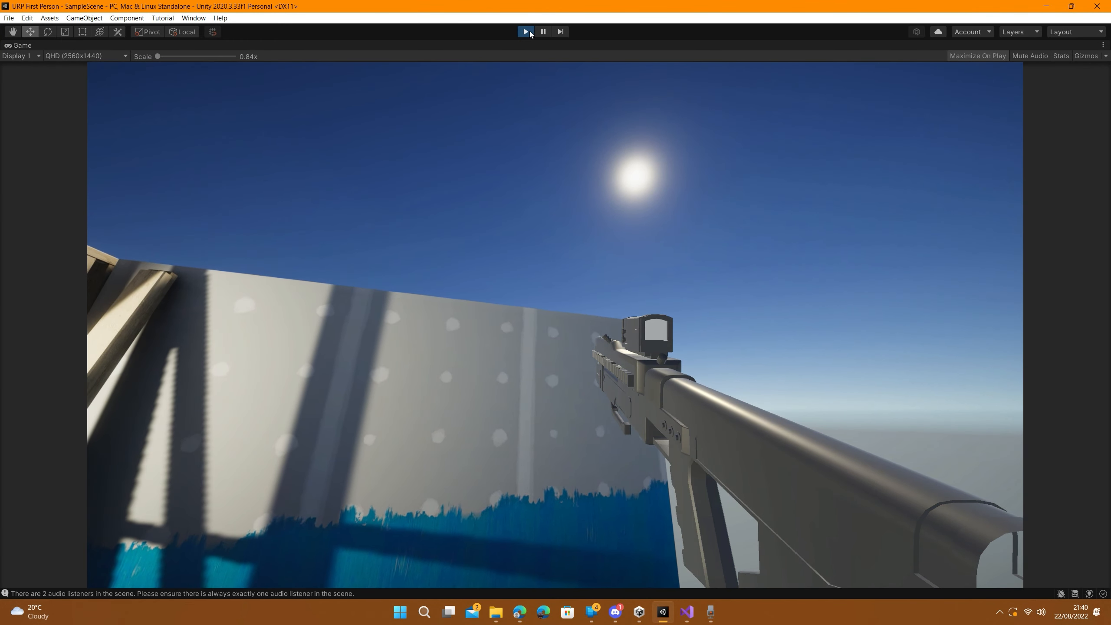
{"action": "left_click", "coordinate": [525, 32]}
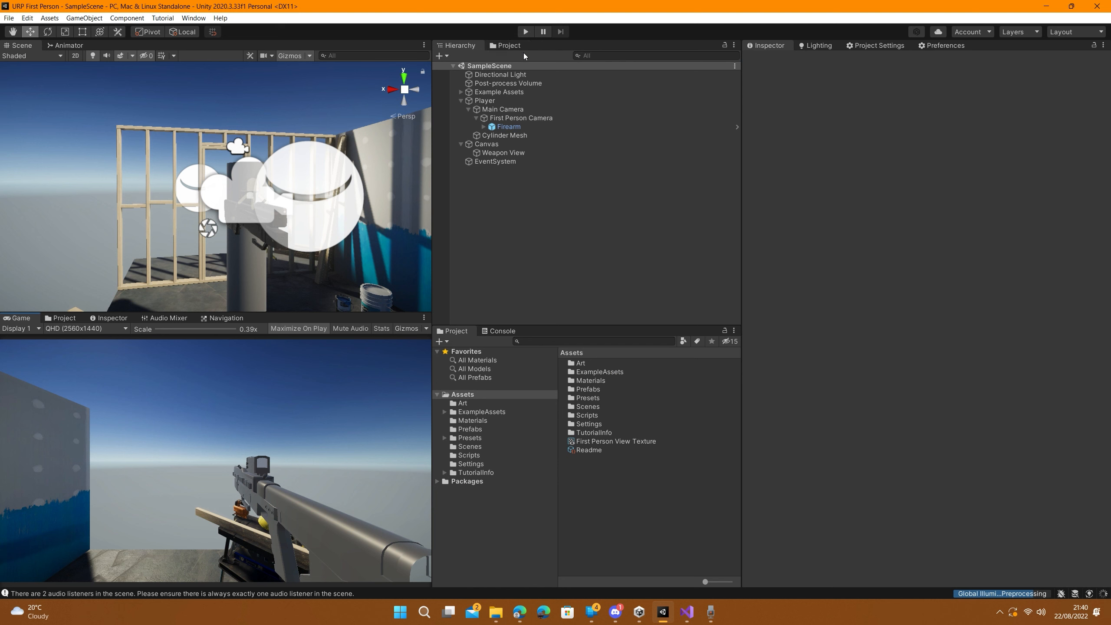
Remove the Audio Listener component from the First Person Camera.
{"action": "left_click", "coordinate": [524, 119]}
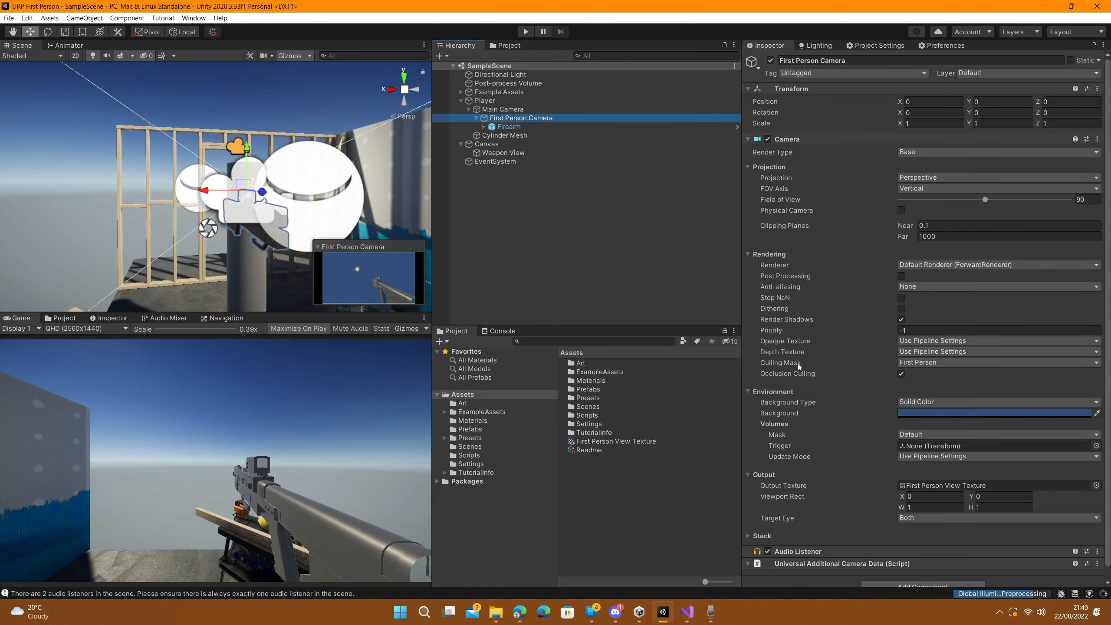
{"action": "right_click", "coordinate": [797, 552]}
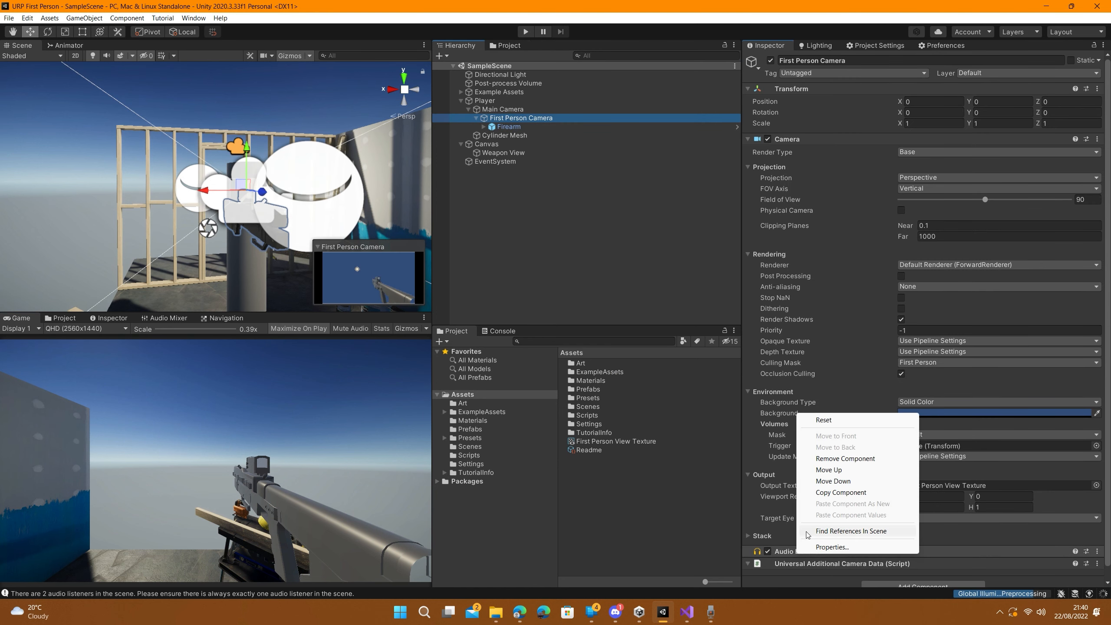
{"action": "left_click", "coordinate": [841, 458]}
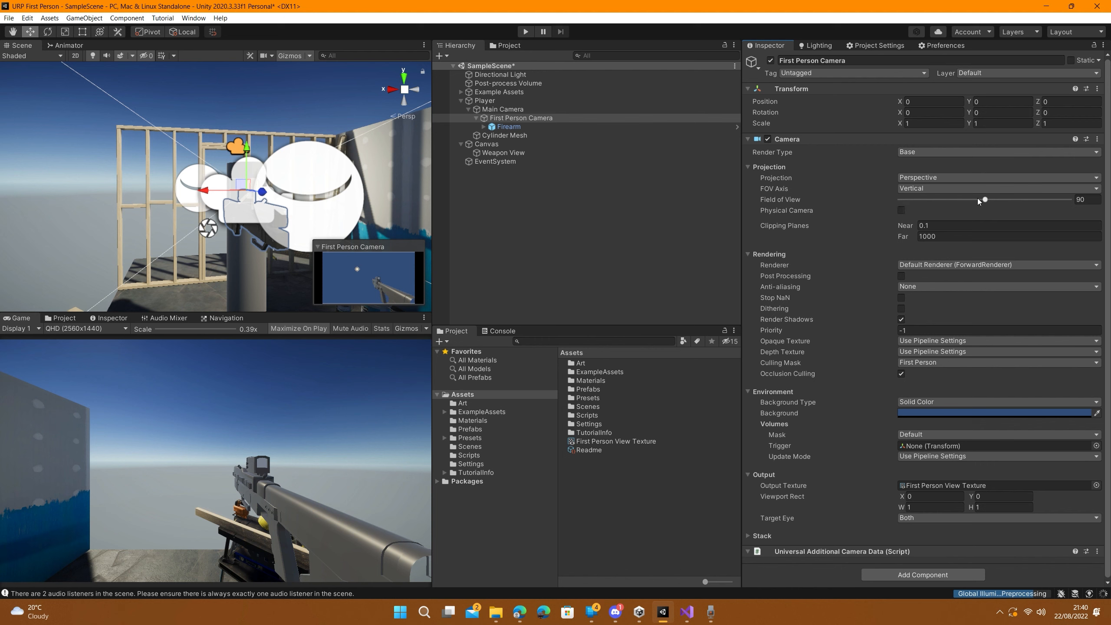
Try different fields of view on the First Person Camera and Main Camera, ending with 90 on the Main Camera.
{"action": "mouse_move", "coordinate": [980, 199]}
{"action": "left_mouse_down"}
{"action": "mouse_move", "coordinate": [958, 201]}
{"action": "mouse_move", "coordinate": [976, 202]}
{"action": "left_mouse_up"}
{"action": "left_click", "coordinate": [626, 109]}
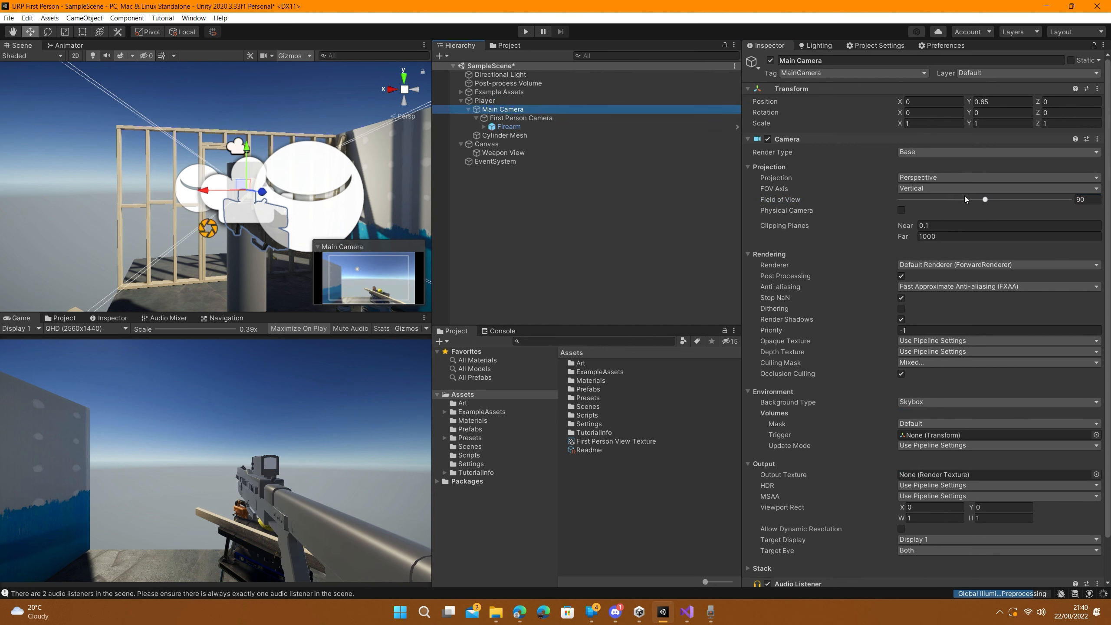
{"action": "left_click_drag", "start_coordinate": [983, 199], "coordinate": [964, 203]}
{"action": "left_click", "coordinate": [1090, 200]}
{"action": "type", "text": "90"}
Set the First Person Camera's field of view to 60.
{"action": "left_click", "coordinate": [554, 118]}
{"action": "left_click", "coordinate": [1089, 199]}
{"action": "type", "text": "60"}
Reposition the Firearm at 0.15, -0.281, 0.392 and rotate it to 3.55, -1.97, -2.14.
{"action": "left_click", "coordinate": [513, 128]}
{"action": "left_click_drag", "start_coordinate": [196, 232], "coordinate": [221, 235]}
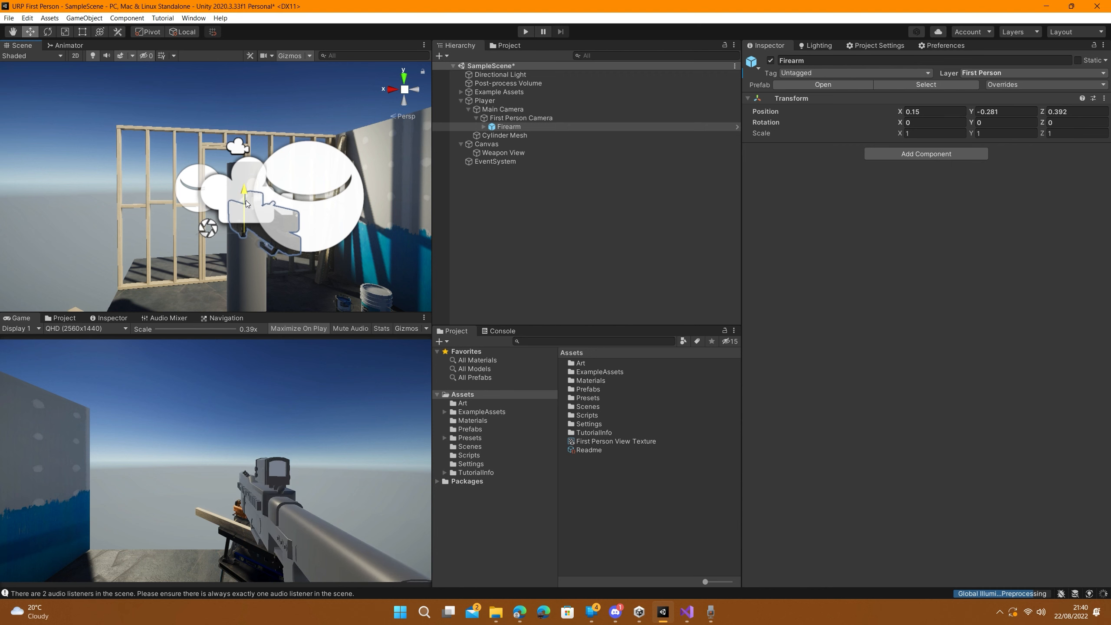
{"action": "middle_click_drag", "start_coordinate": [296, 234], "coordinate": [342, 234]}
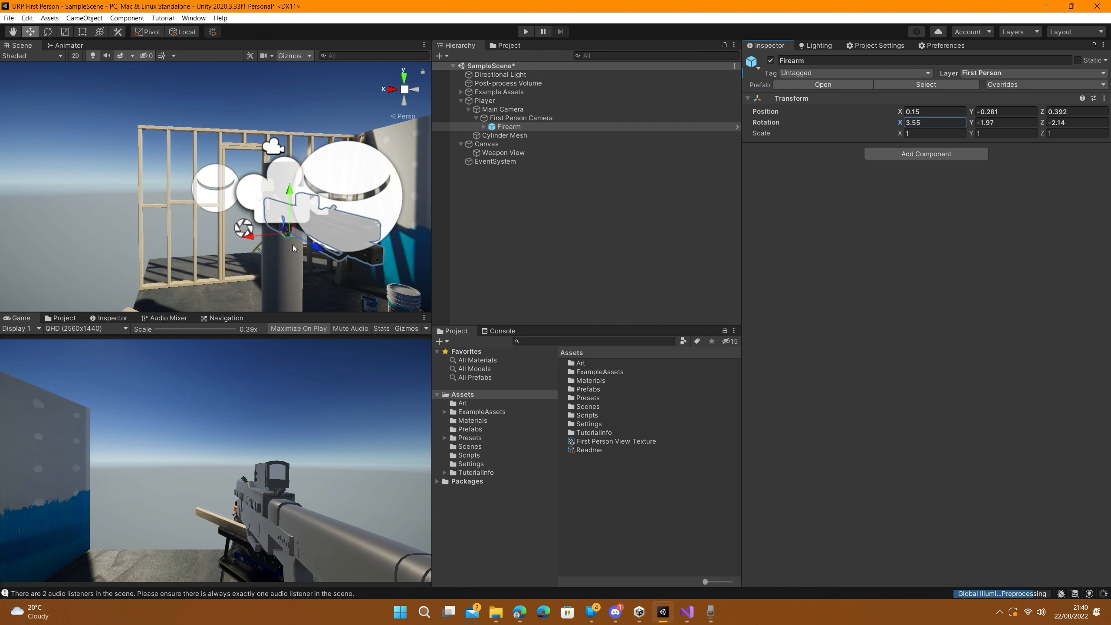
{"action": "left_click", "coordinate": [500, 248]}
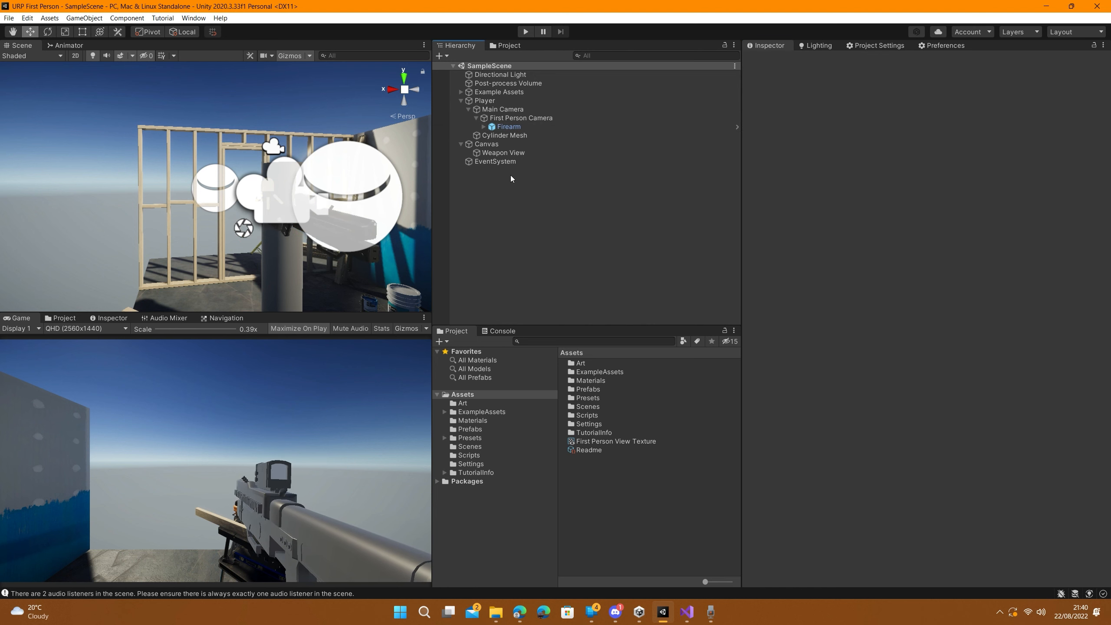
Turn off Maximize On Play and start play mode with the First Person Camera selected.
{"action": "left_click", "coordinate": [498, 118]}
{"action": "left_click", "coordinate": [299, 328]}
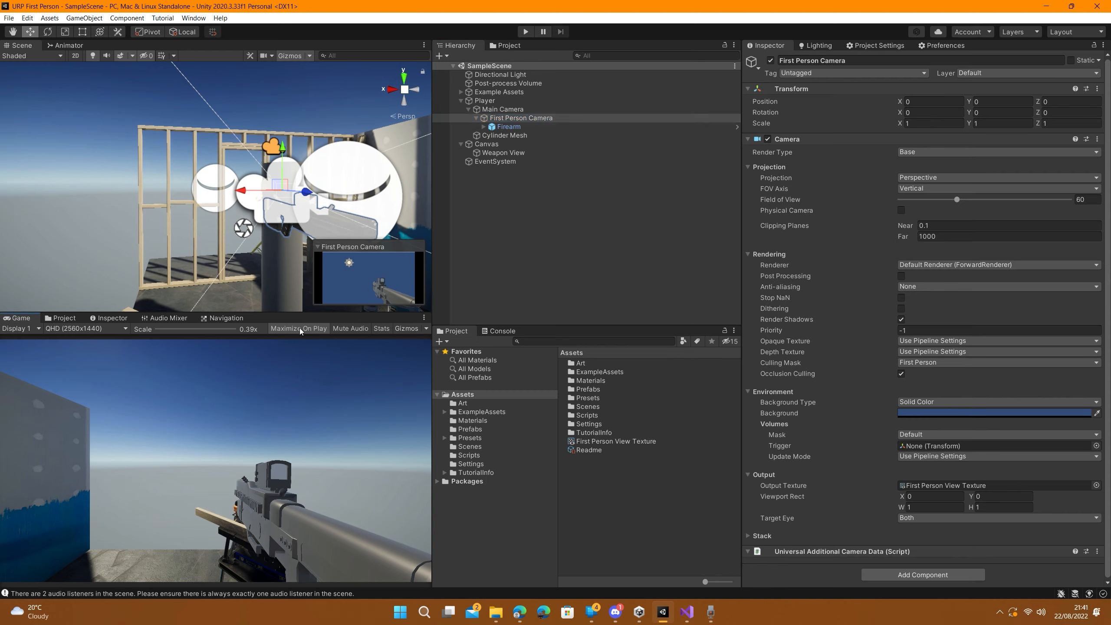
{"action": "key", "text": "ctrl+p"}
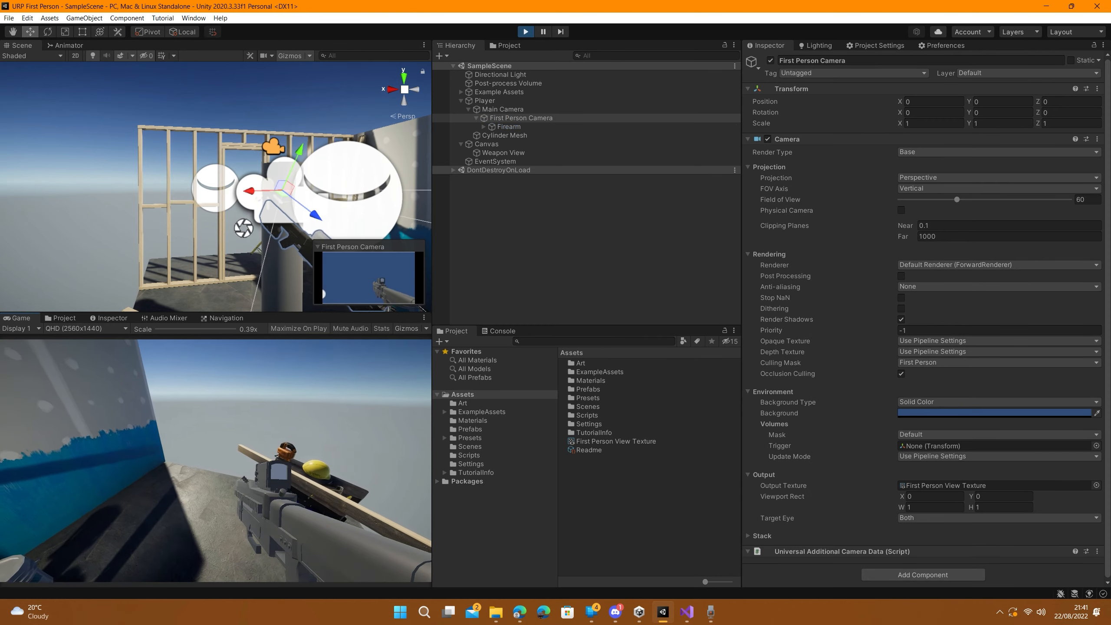
Walk the player up to the painted wall and check the firearm in both the game and scene views.
{"action": "middle_click_drag", "start_coordinate": [321, 193], "coordinate": [181, 166]}
{"action": "left_click", "coordinate": [319, 451]}
{"action": "key", "text": "w"}
{"action": "key", "text": "w"}
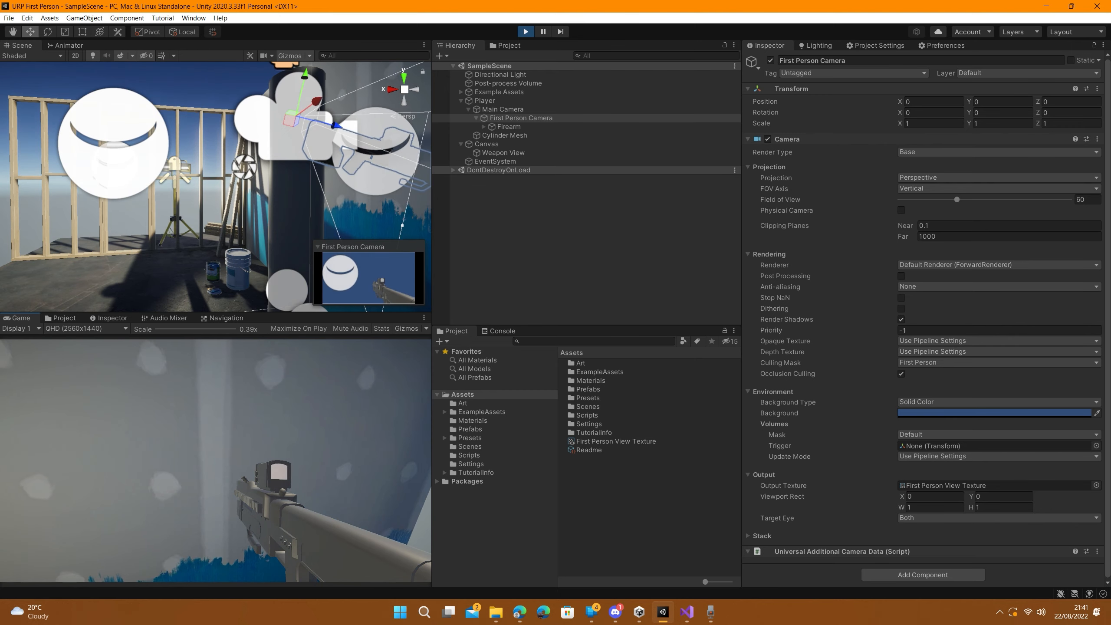
{"action": "key", "text": "Escape"}
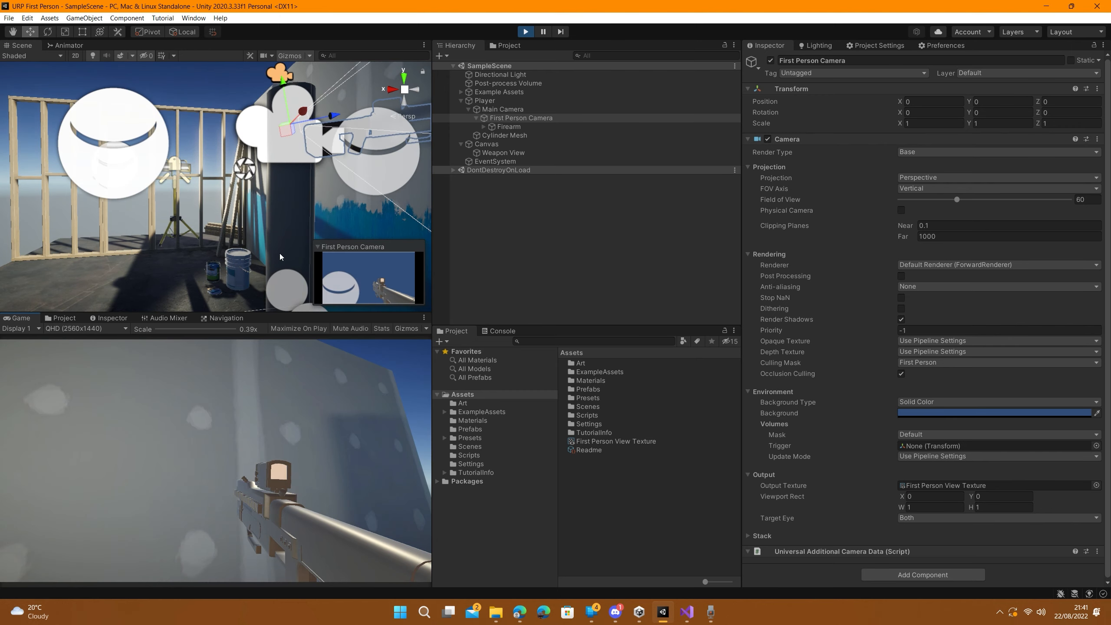
Hide the scene gizmos and examine the firearm from the side while walking the player towards and away from the wall.
{"action": "middle_click_drag", "start_coordinate": [280, 256], "coordinate": [255, 260]}
{"action": "left_click_drag", "start_coordinate": [255, 260], "coordinate": [289, 242], "text": "alt"}
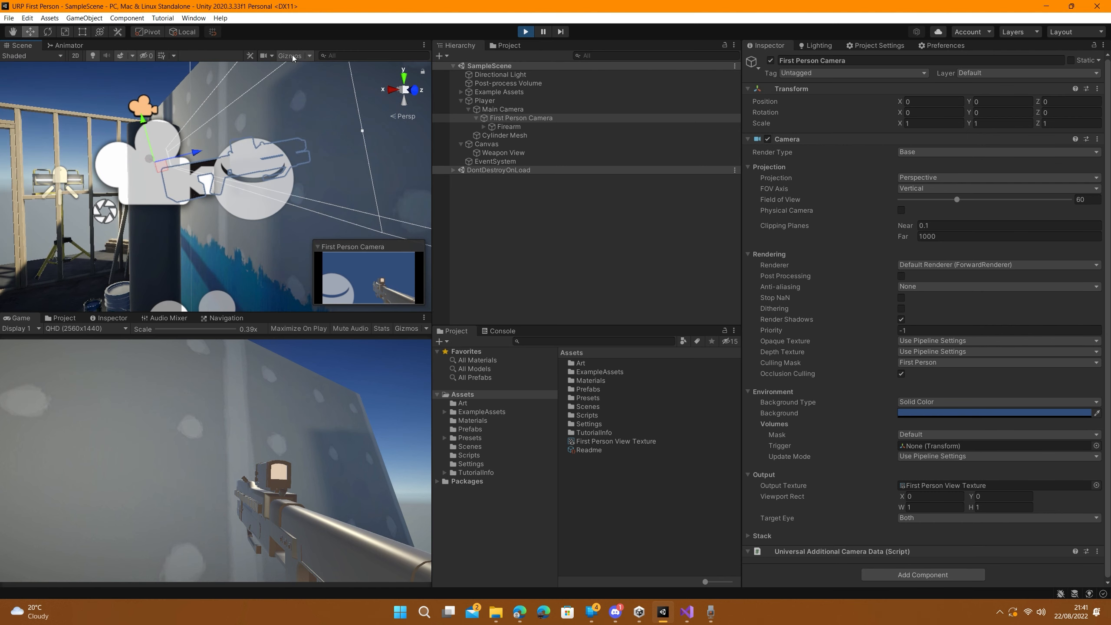
{"action": "key", "text": "s"}
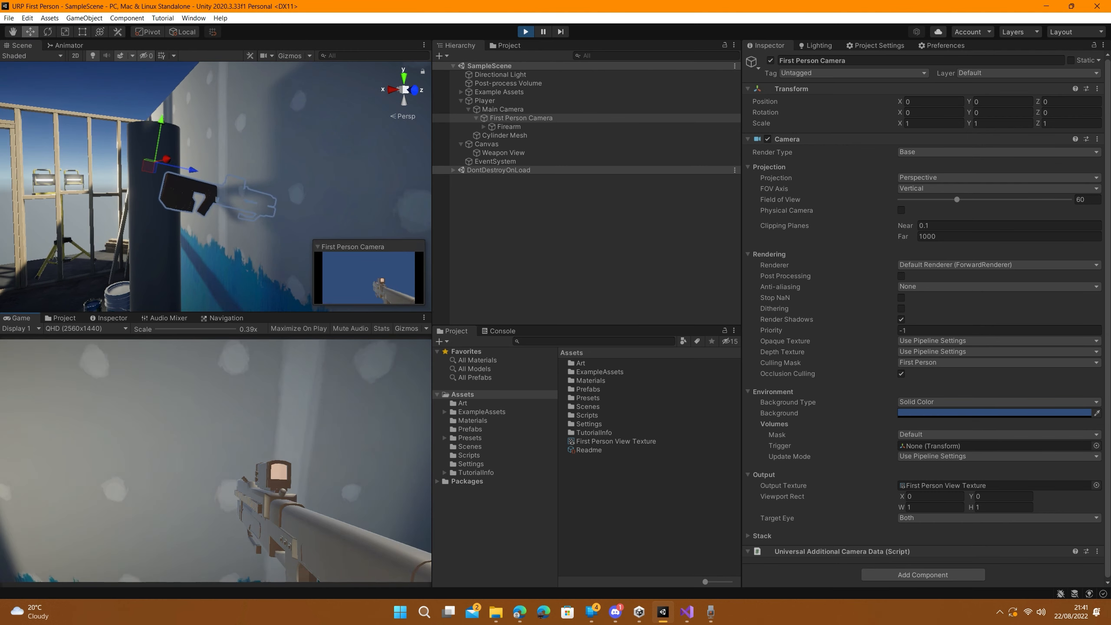
{"action": "key", "text": "w"}
{"action": "key", "text": "s"}
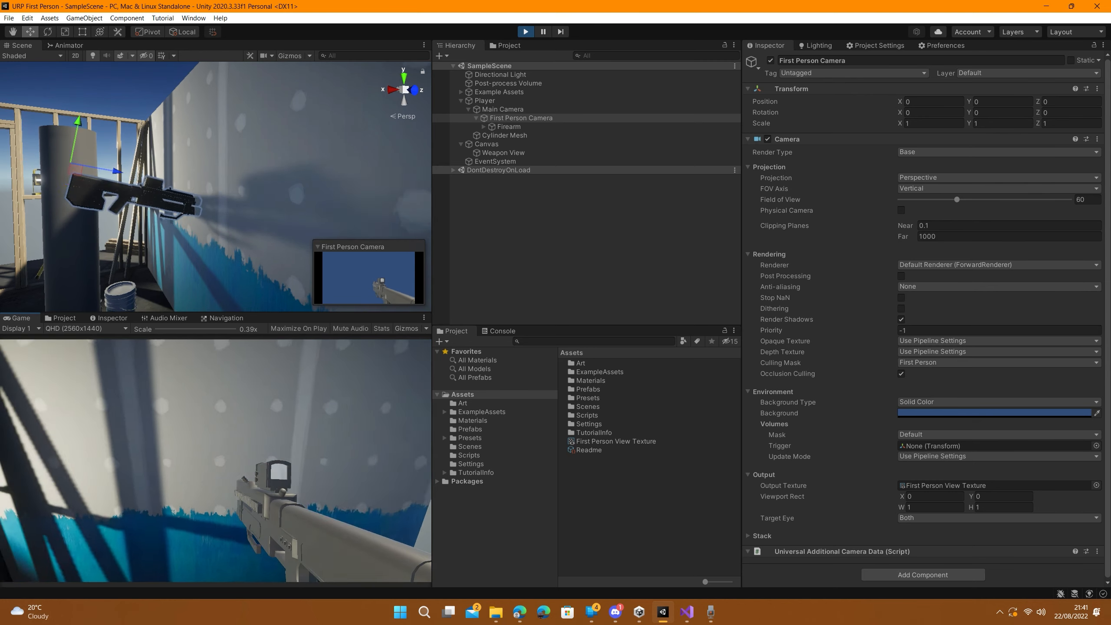
{"action": "key", "text": "w"}
{"action": "key", "text": "s"}
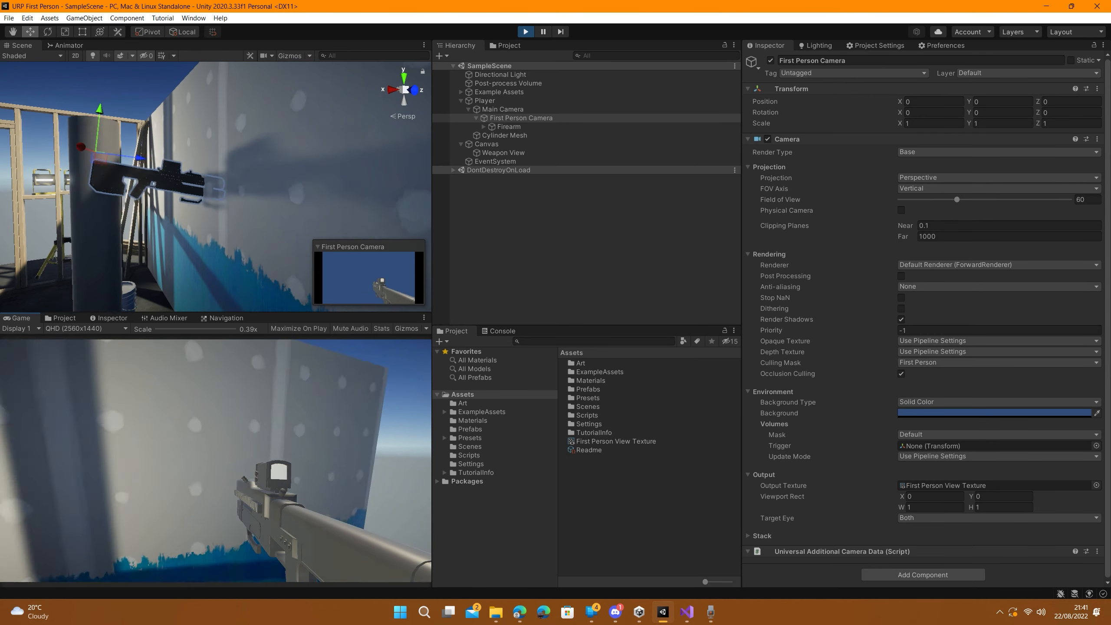
{"action": "key", "text": "w"}
{"action": "key", "text": "s"}
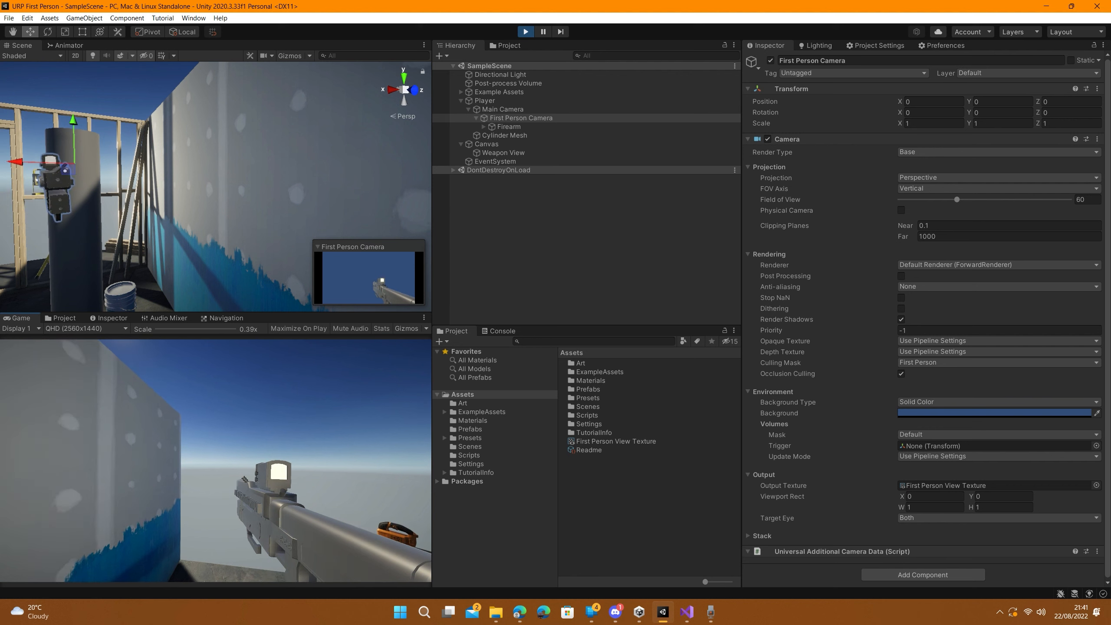
{"action": "key", "text": "Escape"}
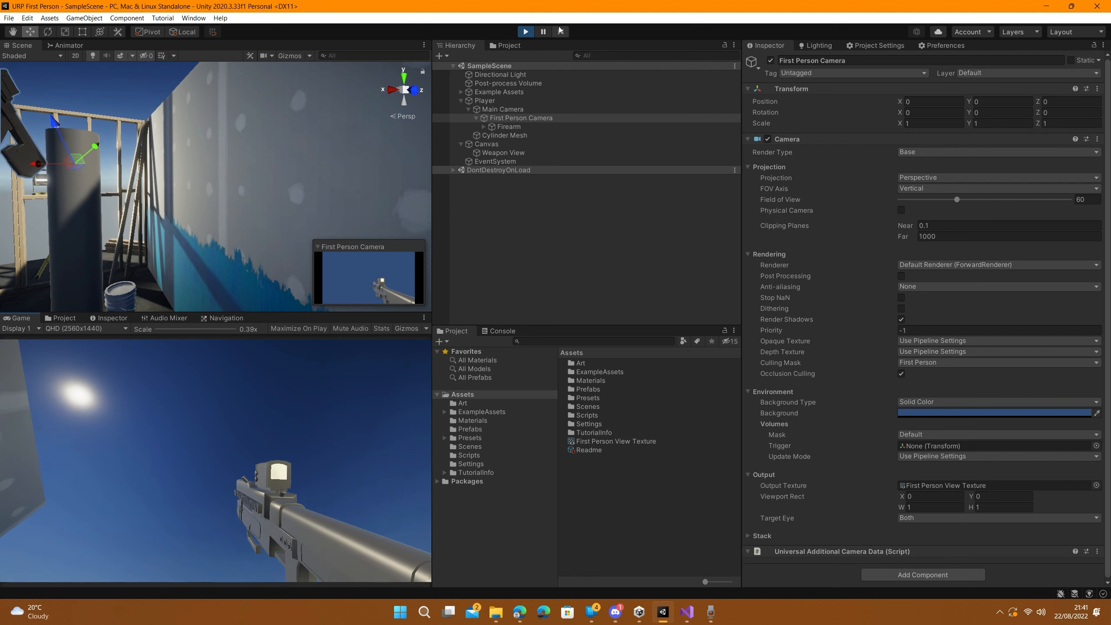